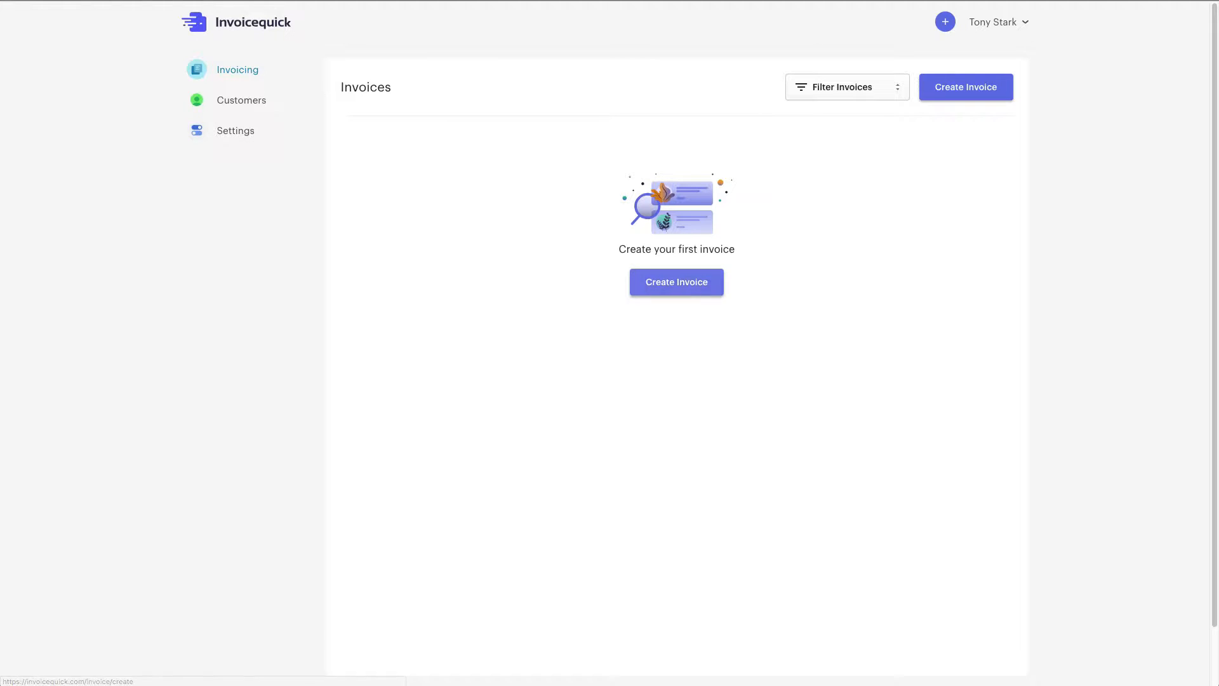
Start creating the first invoice from the empty invoices page
left_click(711, 281)
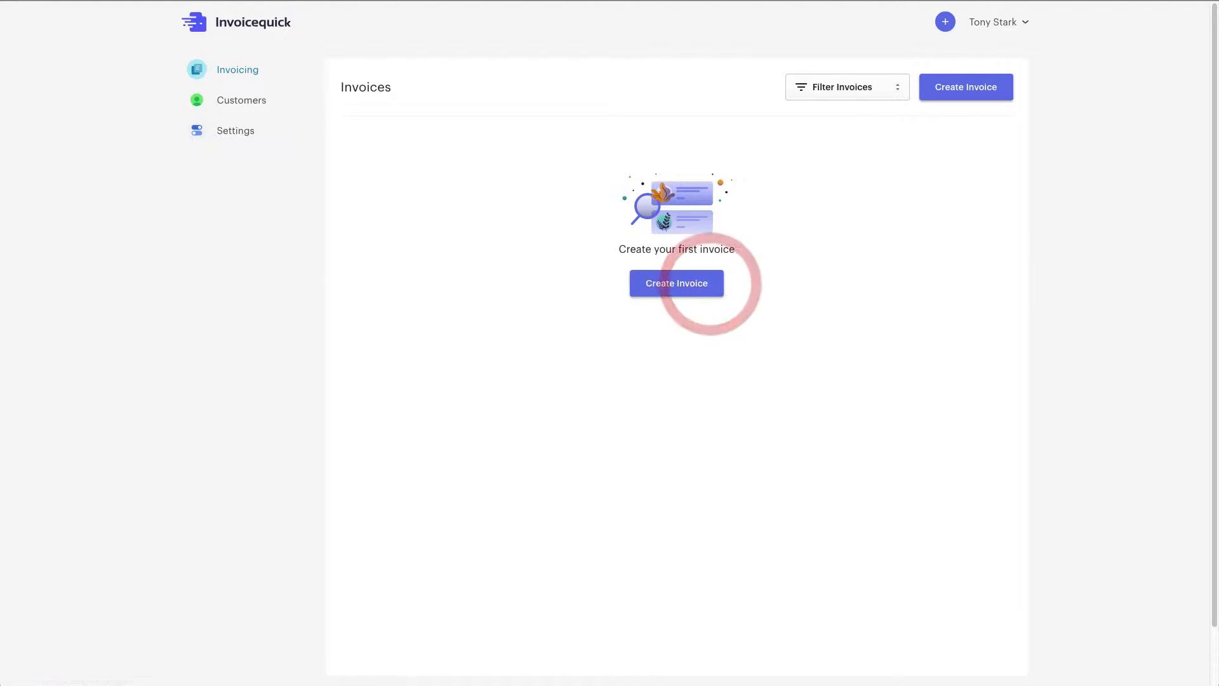
mouse_move(945, 22)
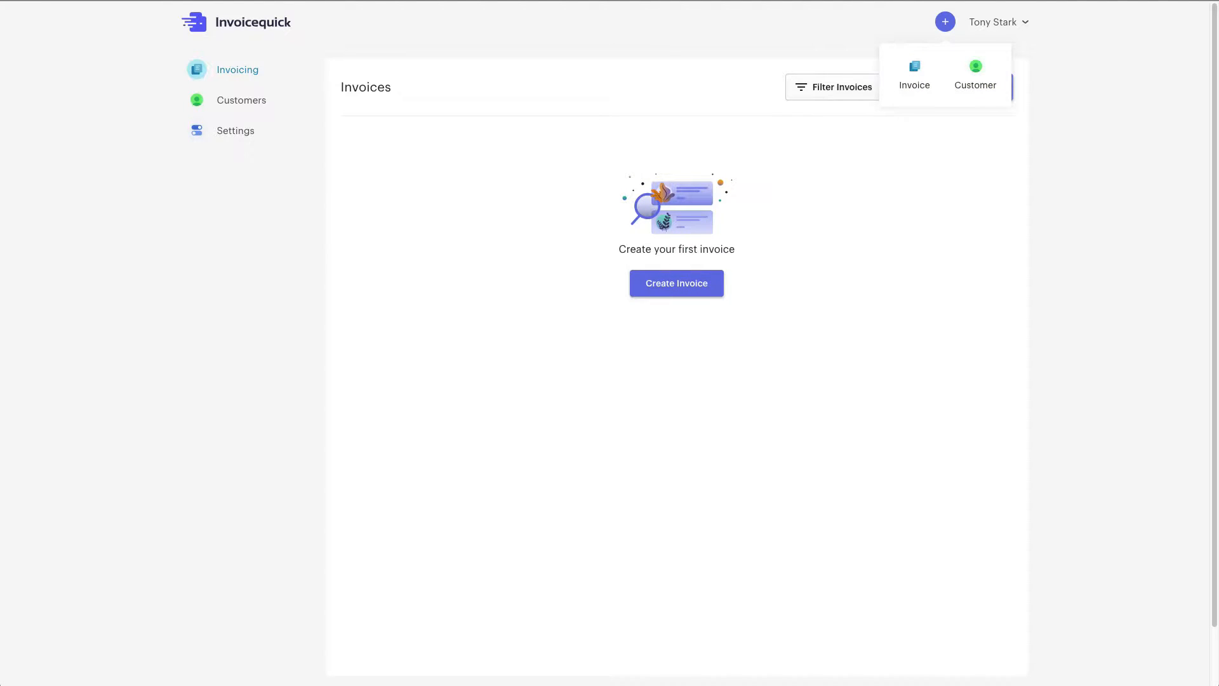
left_click(686, 283)
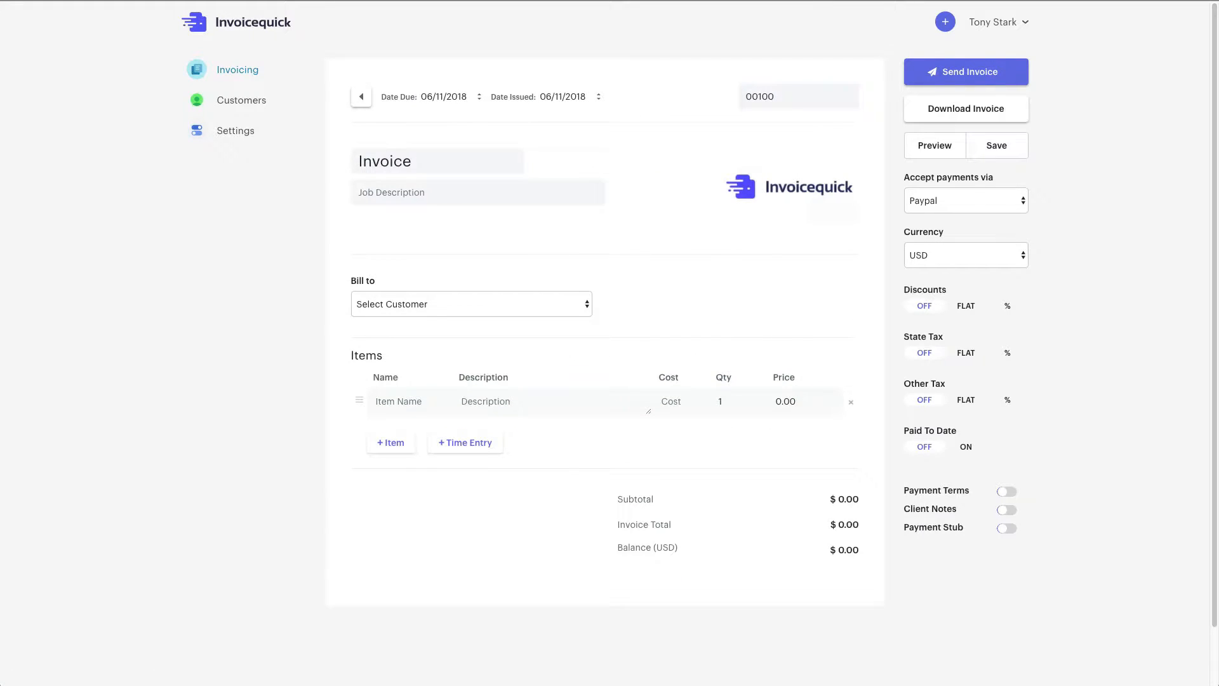
Try to send the blank invoice to check which customer and item fields are required
left_click(971, 73)
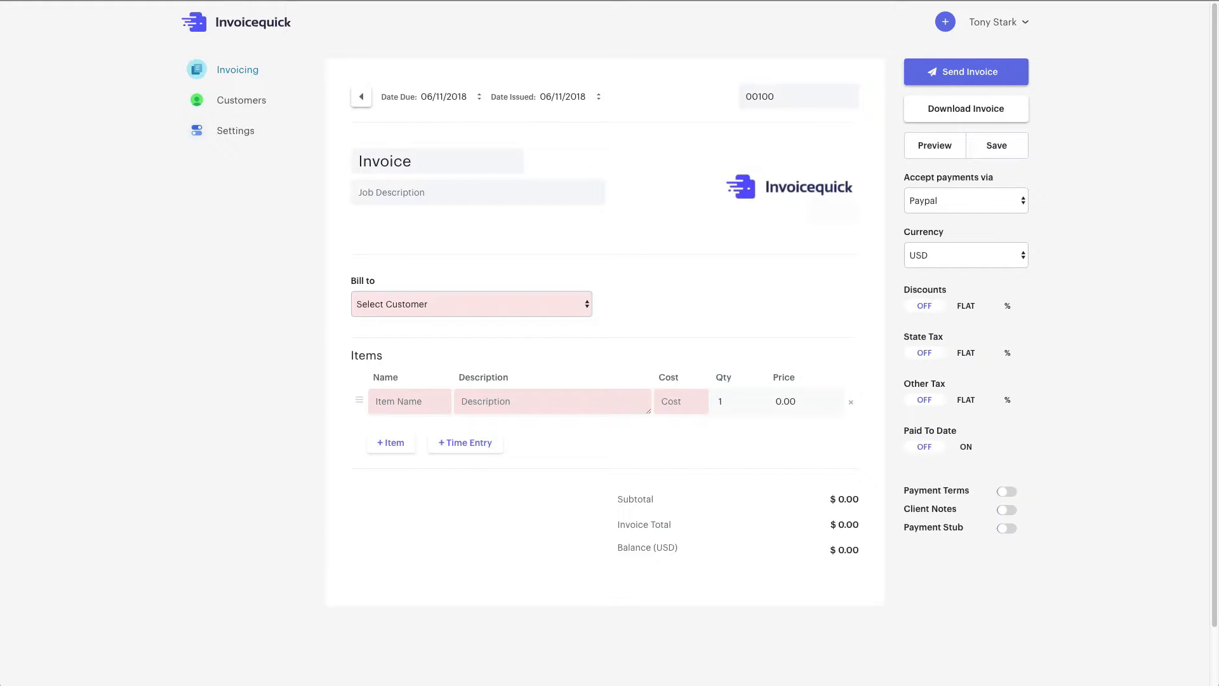
left_click(463, 304)
left_click(460, 302)
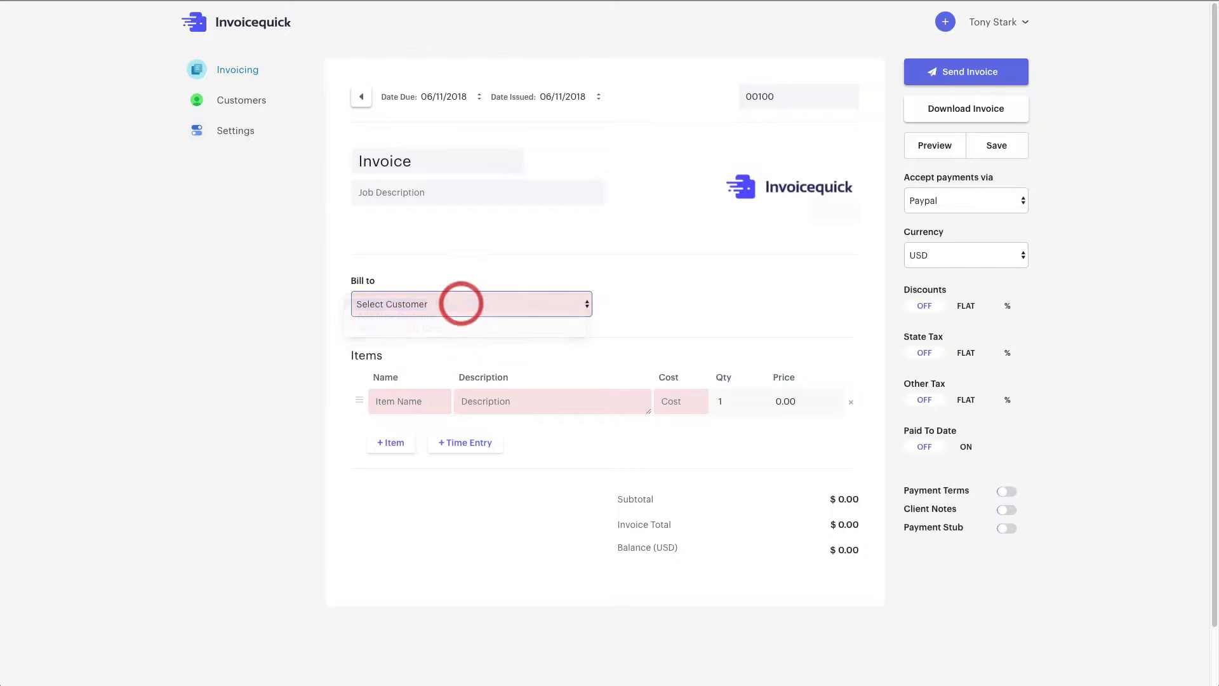
left_click(403, 400)
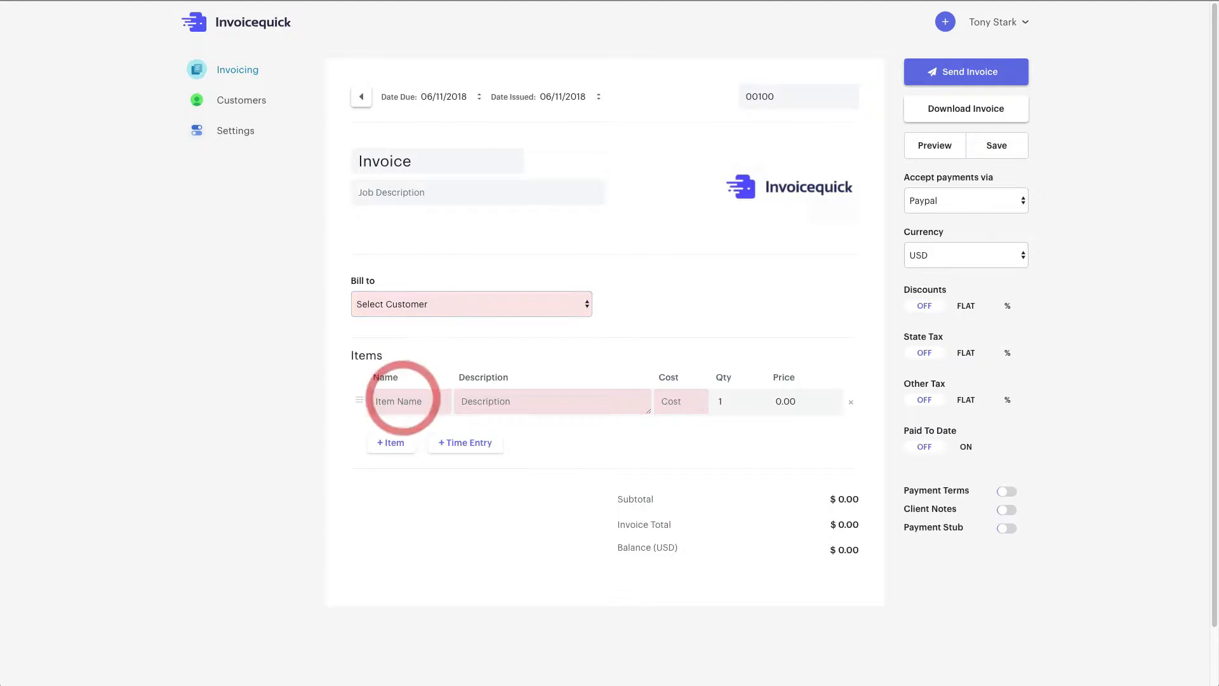
left_click(667, 402)
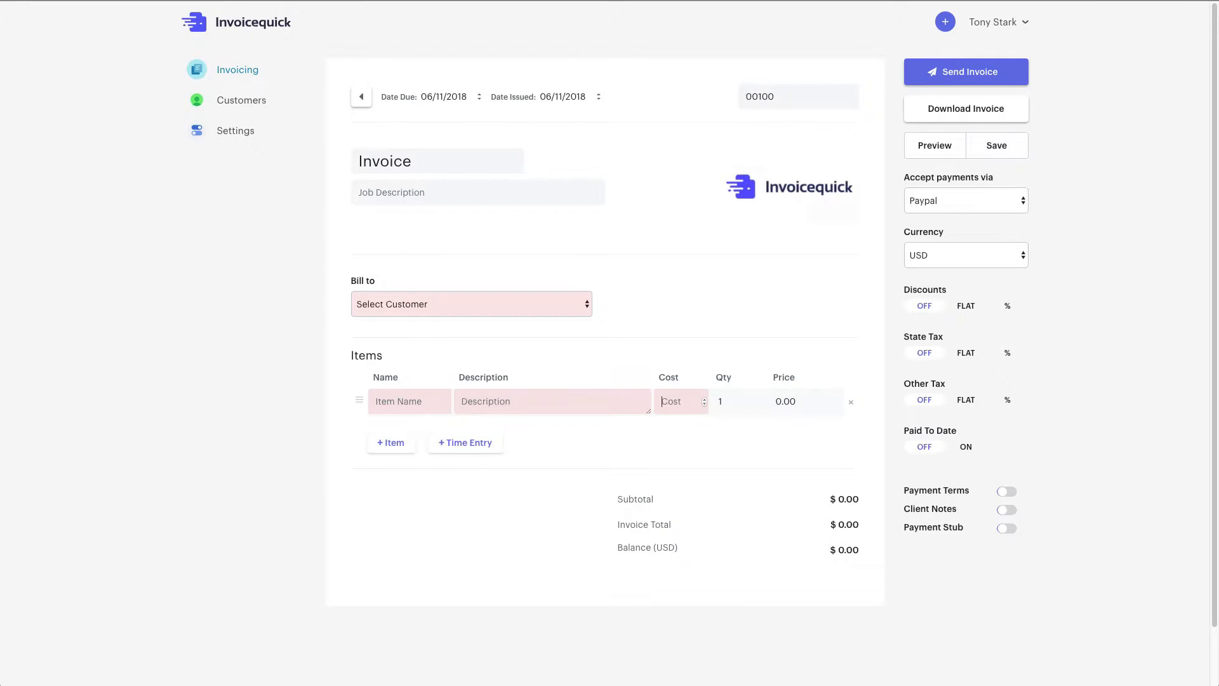
Keep 06/11/2018 as the invoice's due date and set its issue date to 07/11/2018
left_click(443, 97)
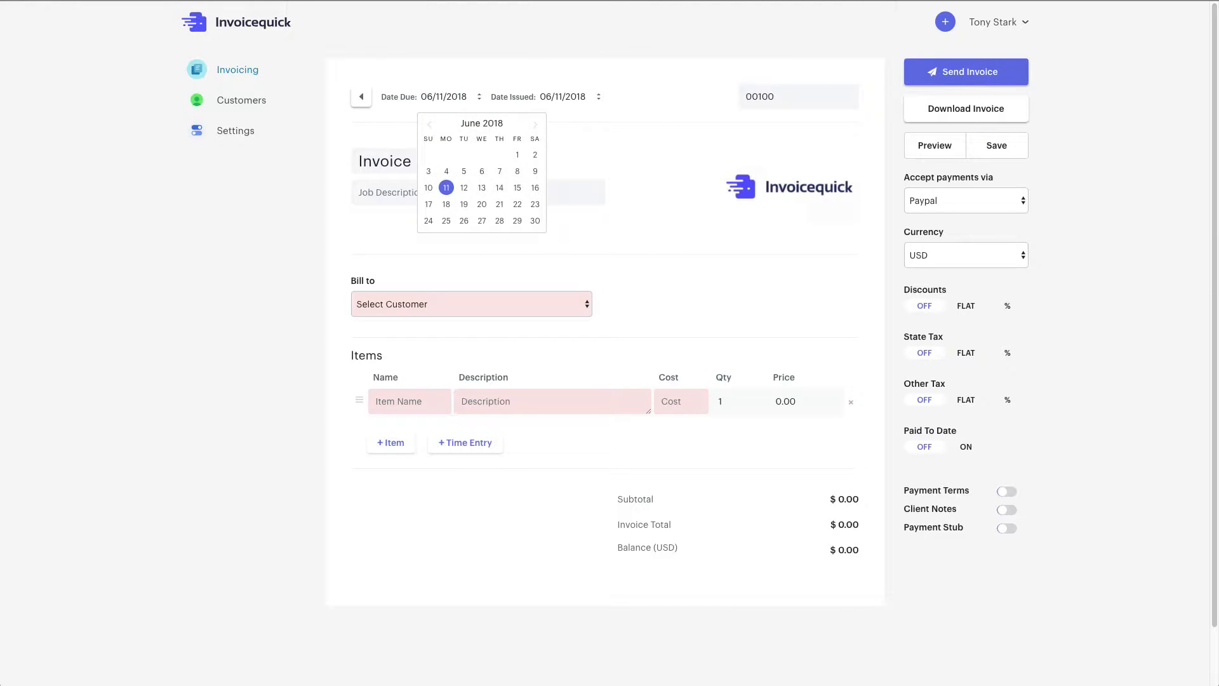
left_click(446, 187)
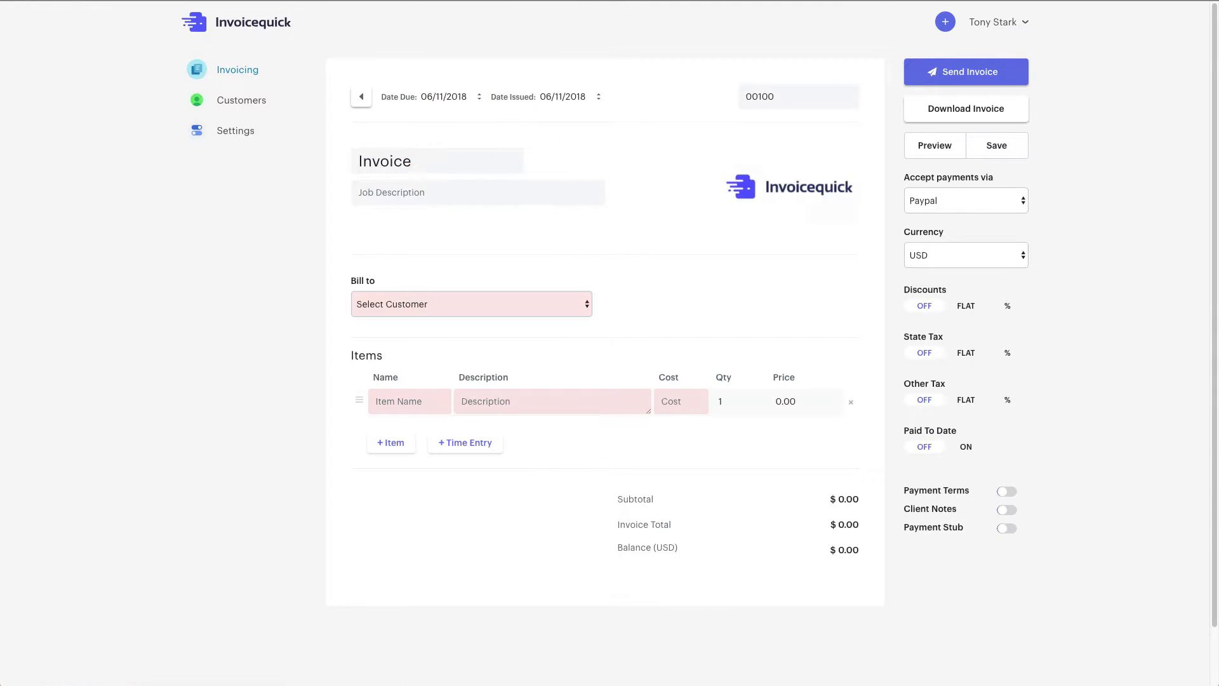
left_click(547, 101)
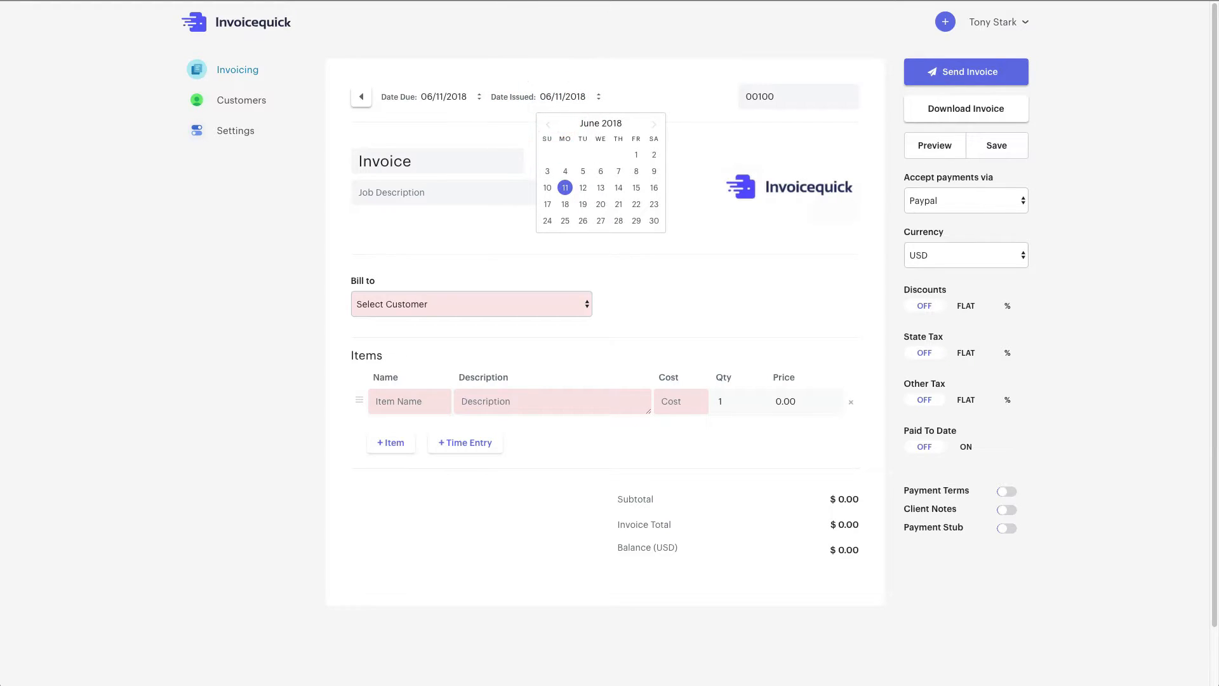
left_click(655, 127)
left_click(600, 171)
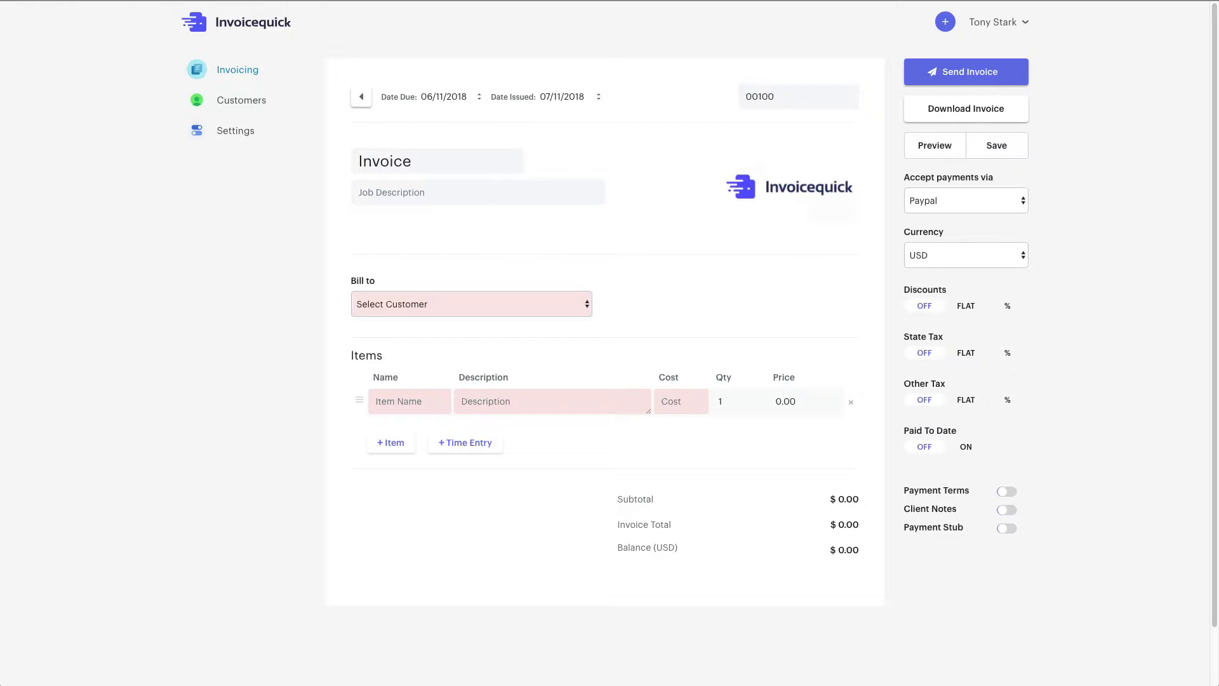
Try replacing the invoice title with "Estimate" and undo the change
left_click_drag(783, 100, 735, 97)
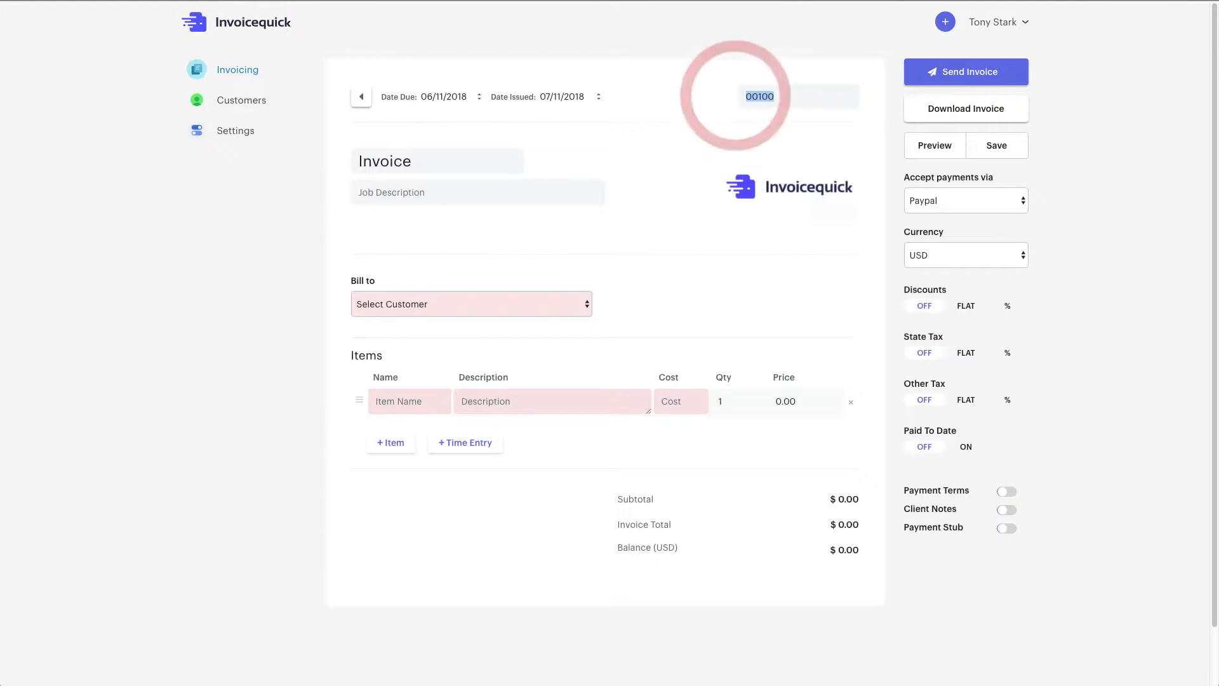
left_click(721, 143)
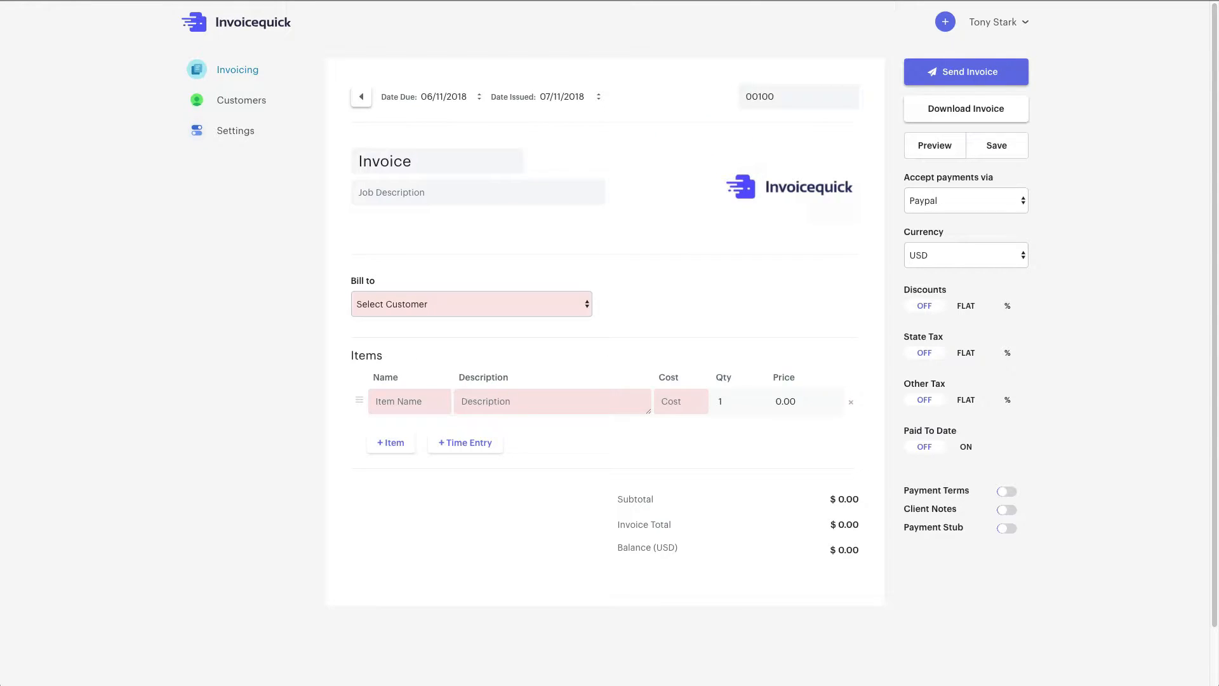
left_click_drag(430, 162, 357, 160)
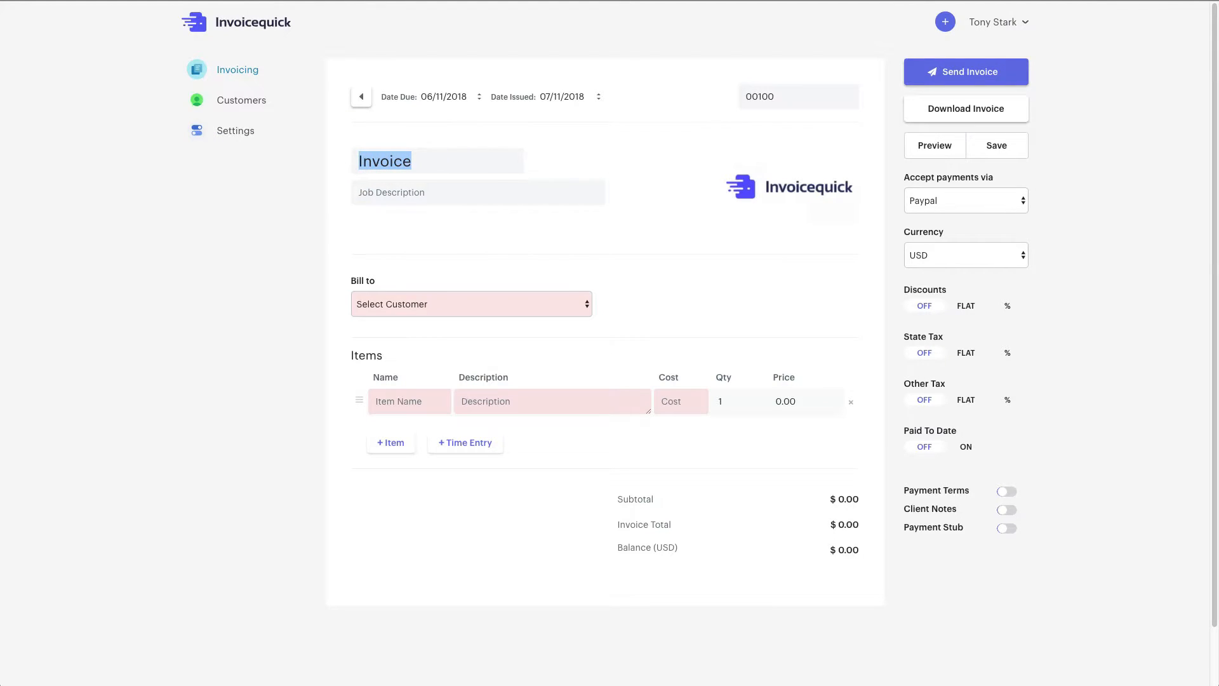
double_click(417, 159)
type("Estimate")
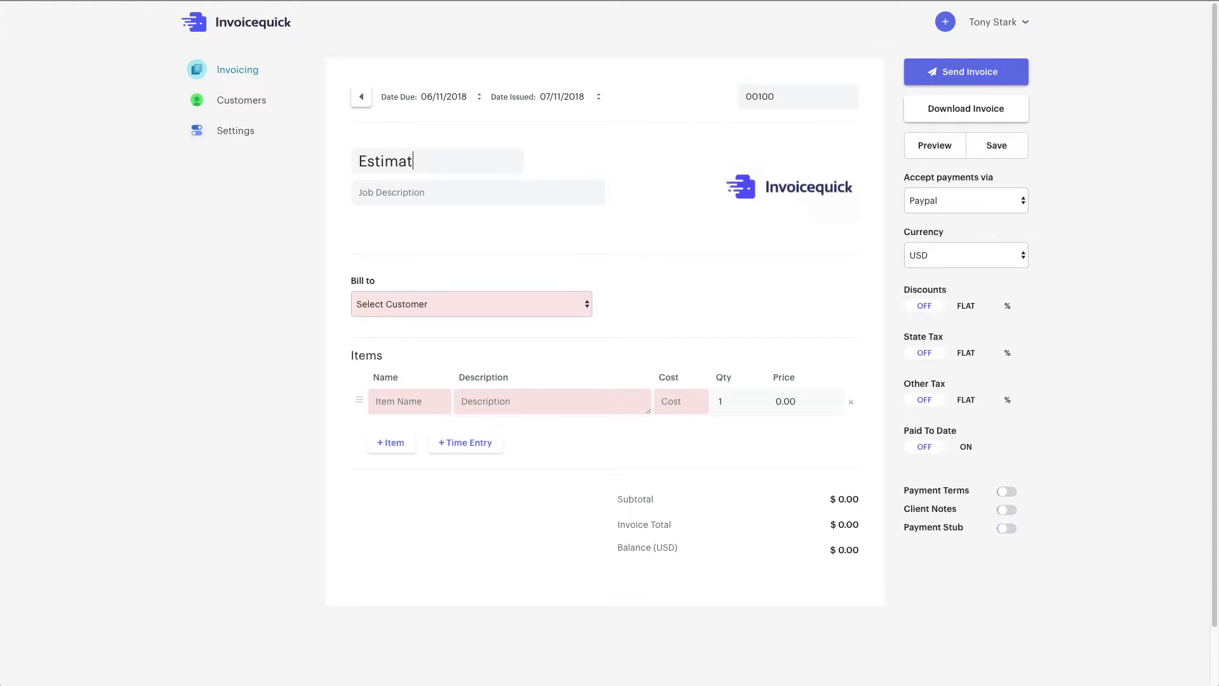
key("super+z")
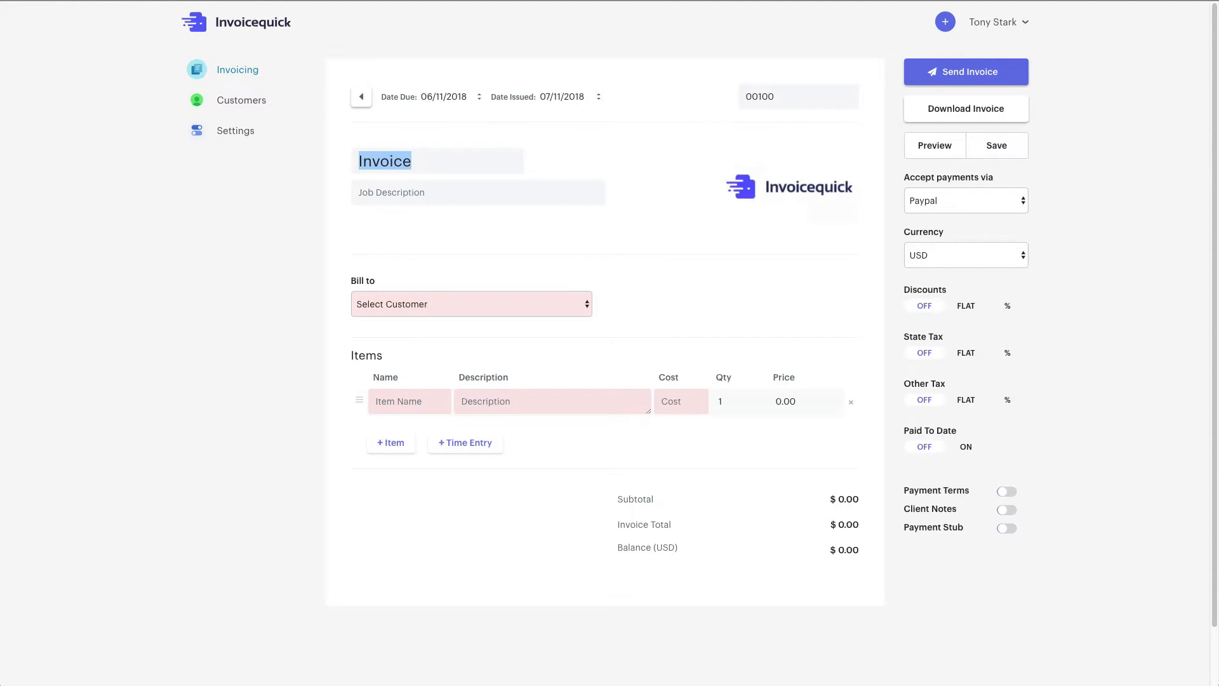
Enter "Web Dev Project" as the invoice's job description
left_click(427, 191)
left_click(435, 191)
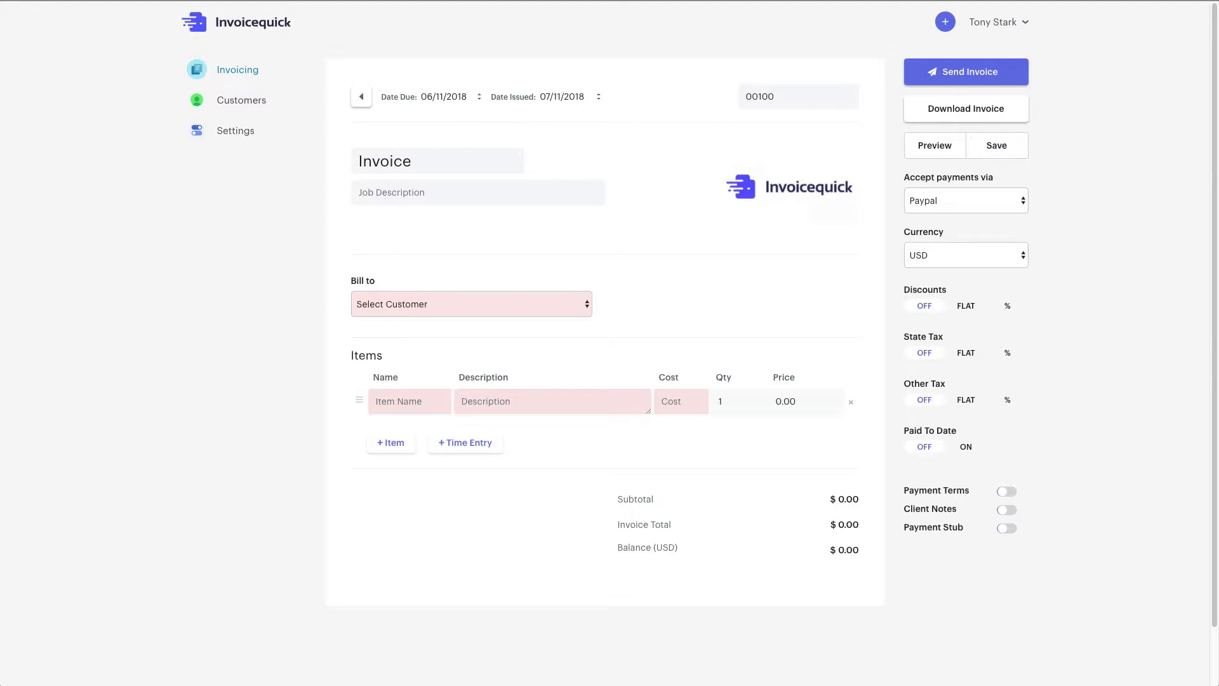
left_click(482, 195)
type("Web Dev Project")
left_click(780, 181)
Open the form for adding a new customer from the bill-to selection and cancel it
left_click(572, 302)
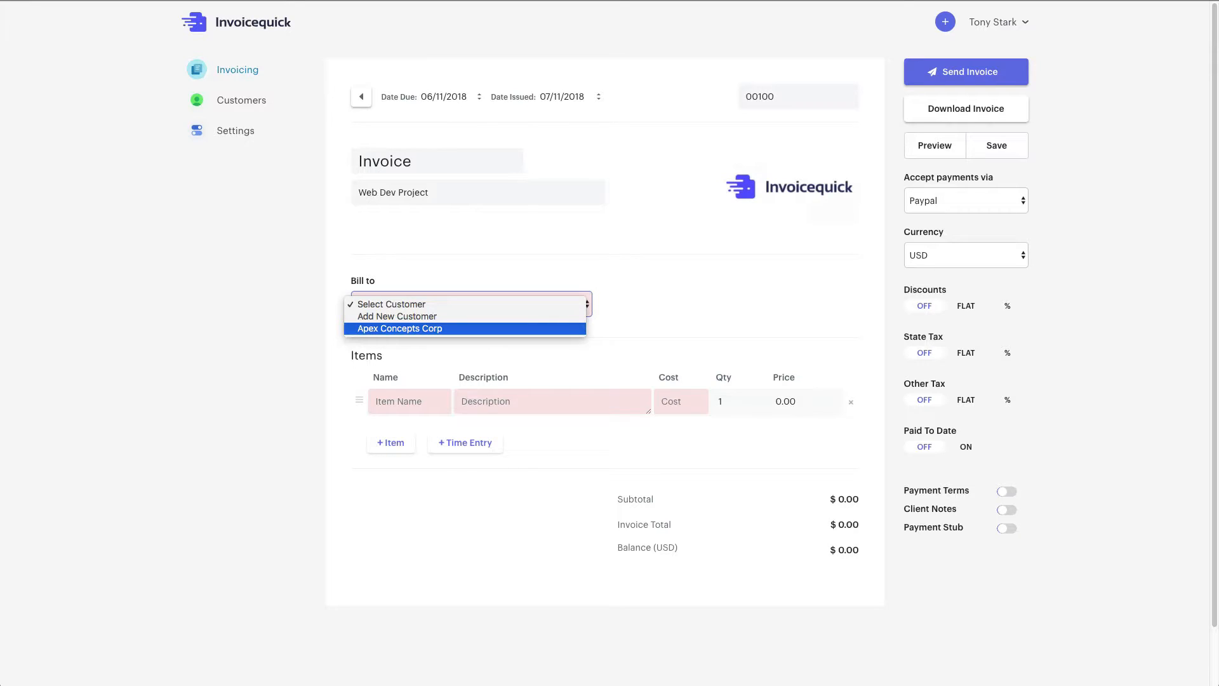
key("Up")
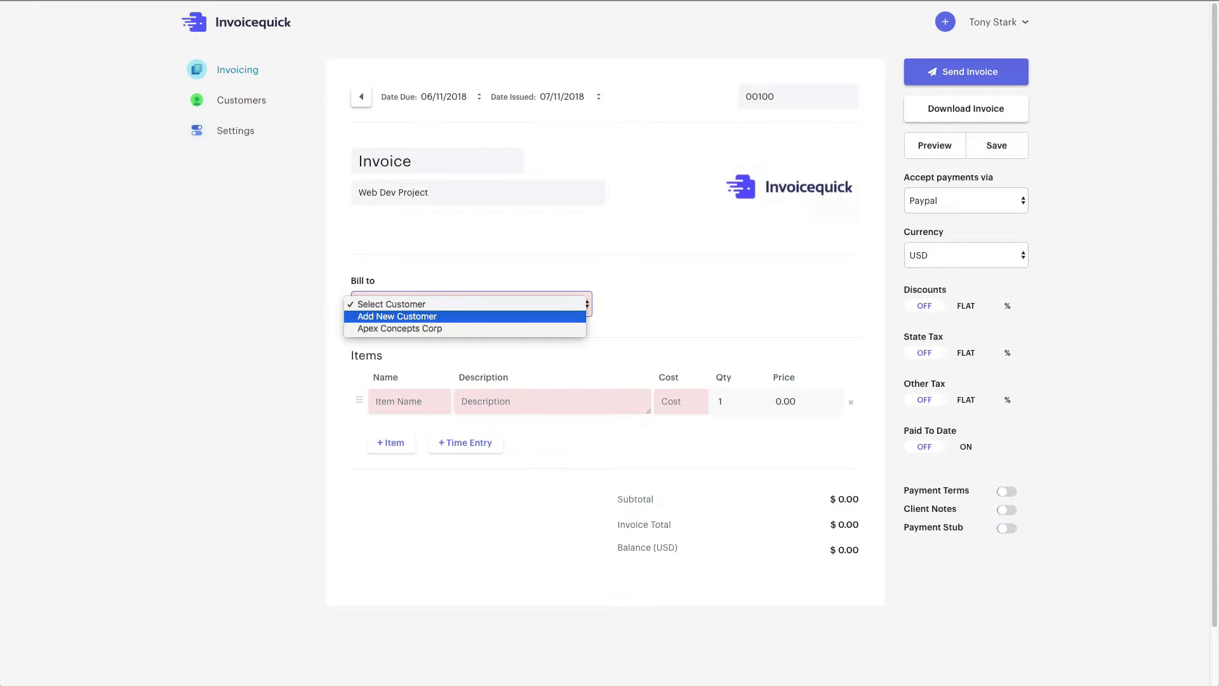
key("Return")
left_click(438, 401)
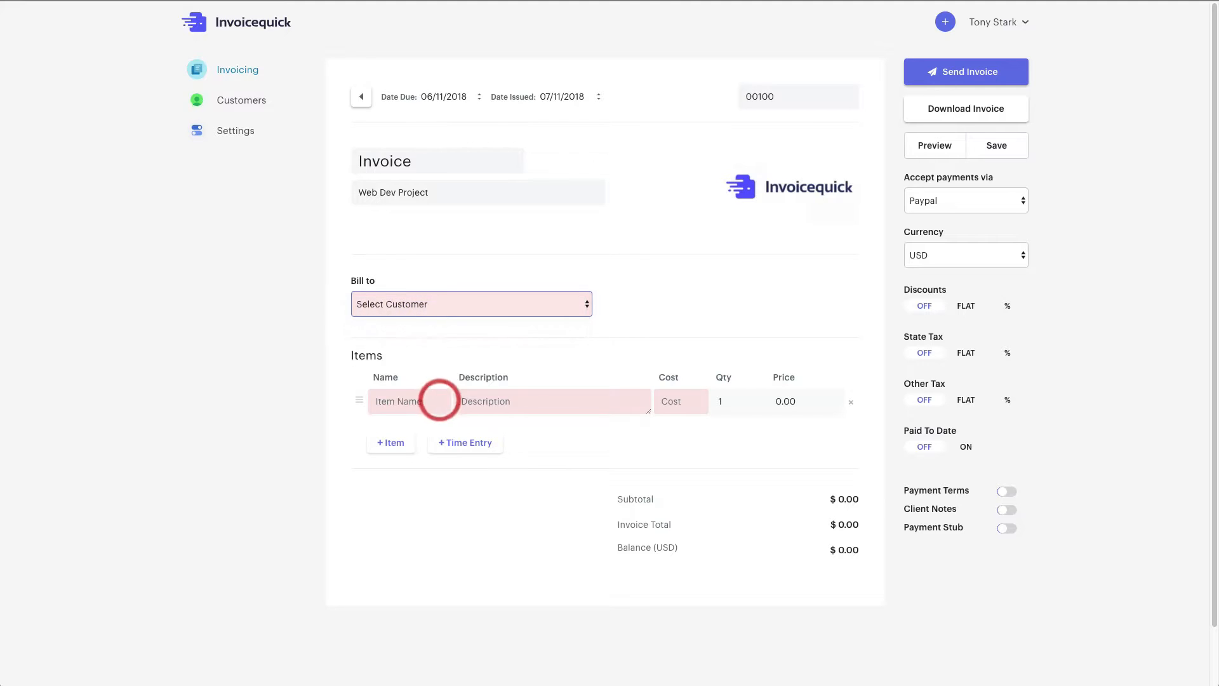
left_click(446, 308)
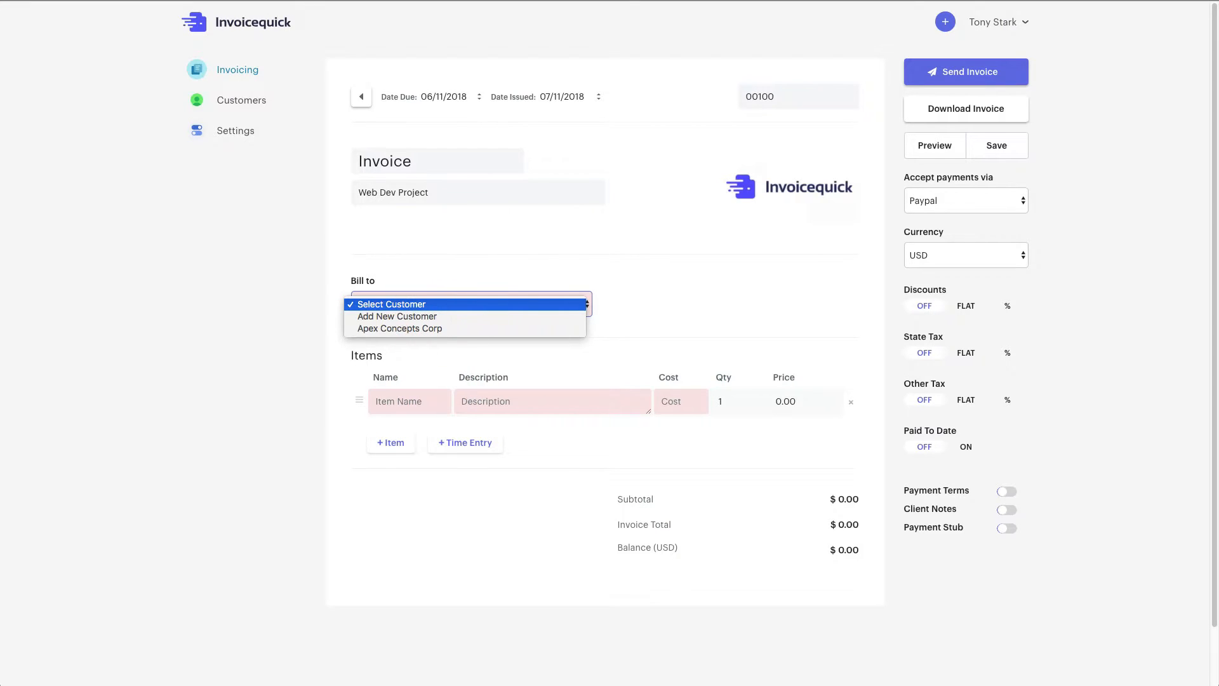
left_click(450, 317)
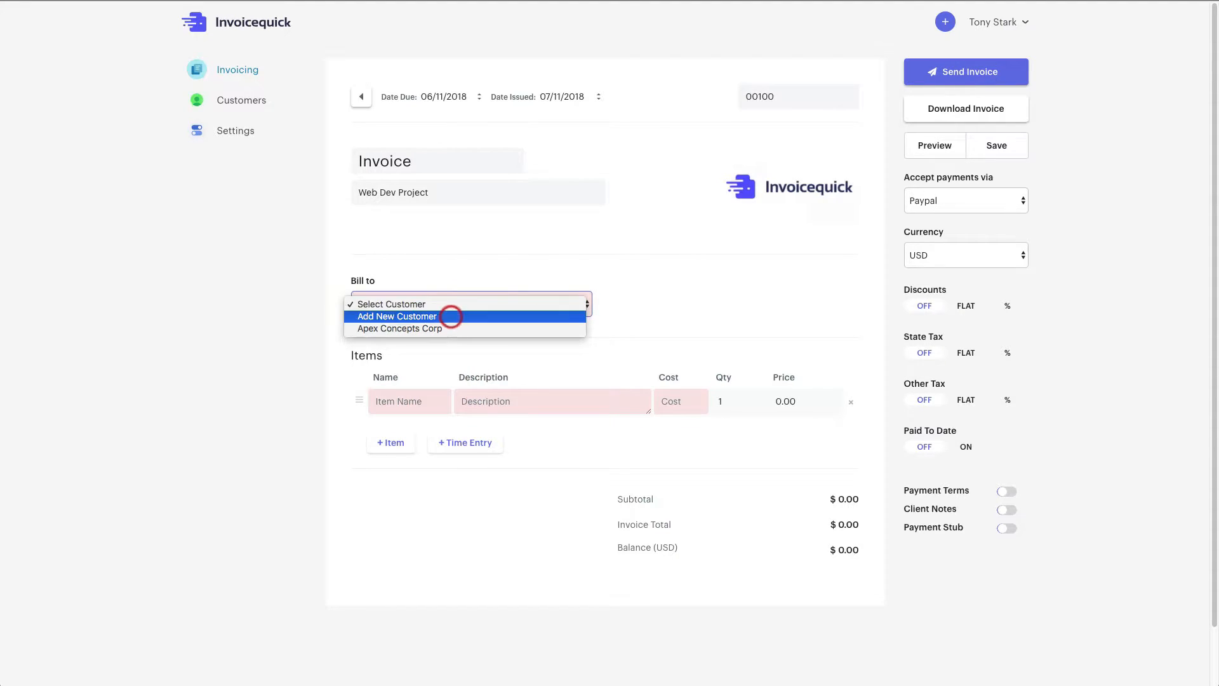
left_click(1028, 59)
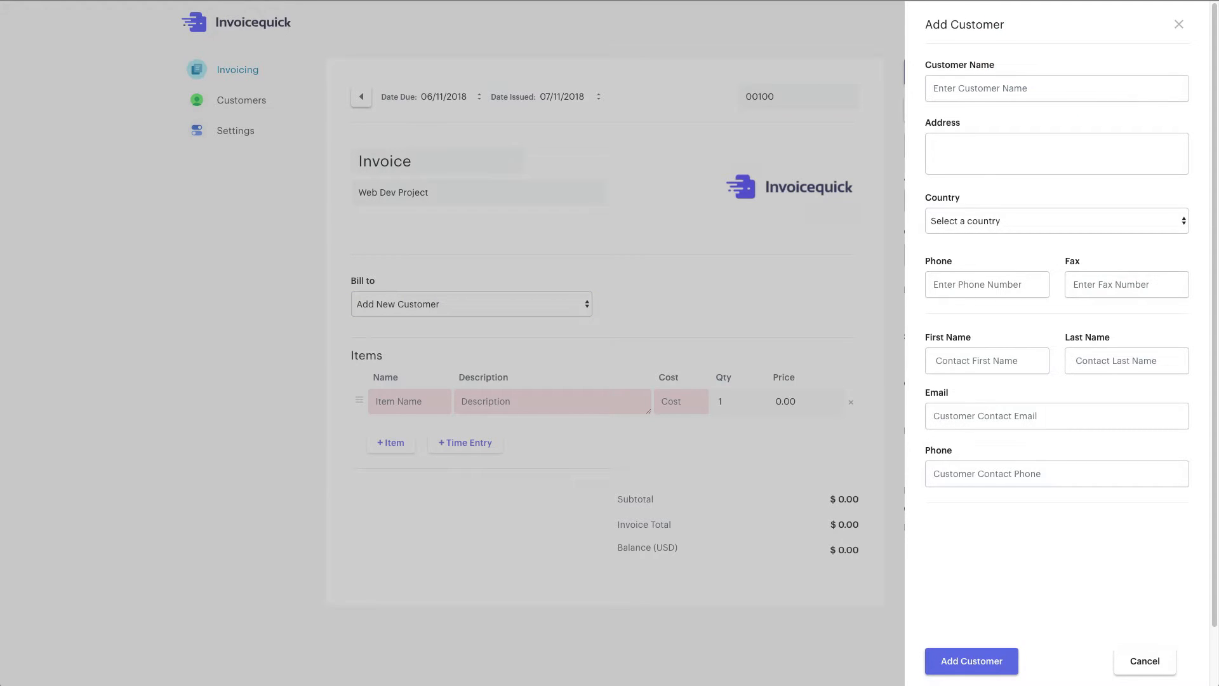
left_click(1123, 661)
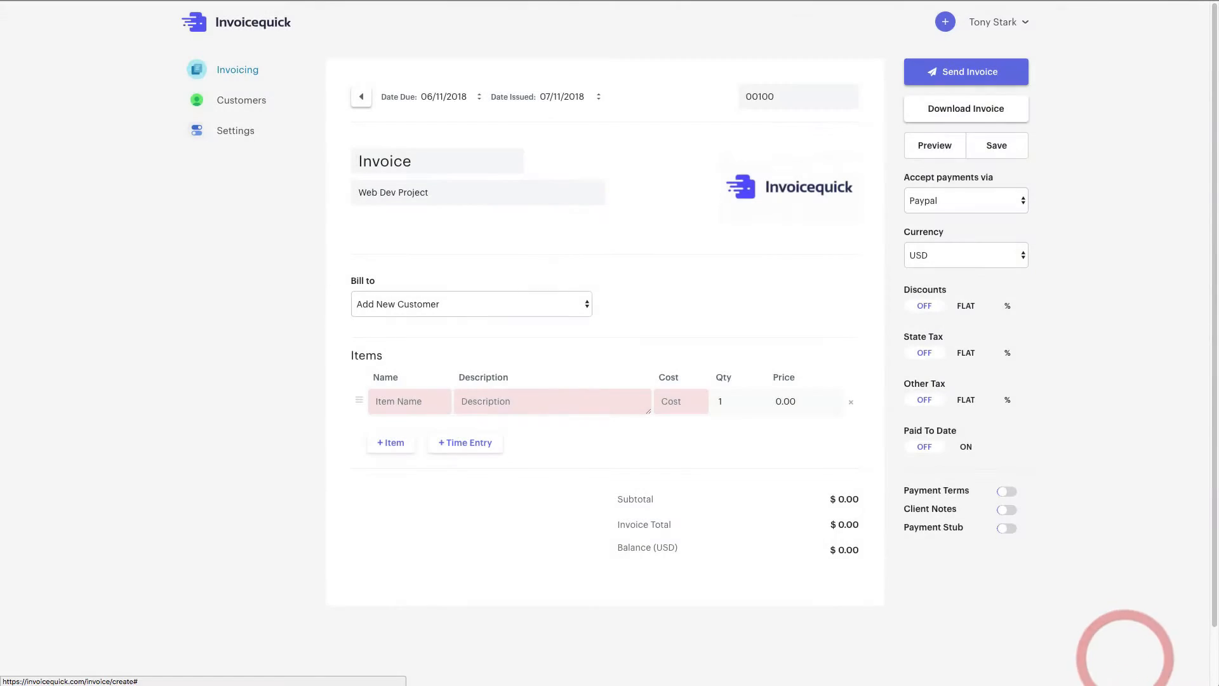
Choose Apex Concepts Corp as the customer to bill
left_click(544, 305)
left_click(545, 314)
left_click_drag(442, 331, 555, 431)
left_click(554, 430)
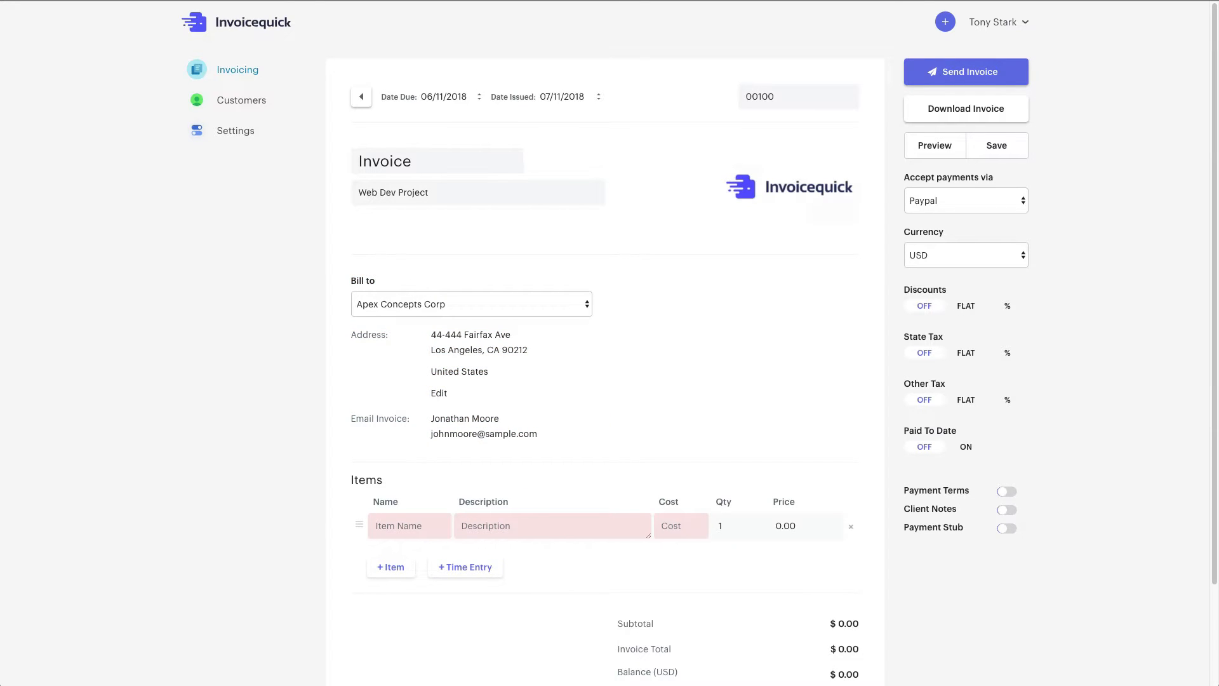
Open the billed customer's details for review and cancel without updating them
left_click(440, 394)
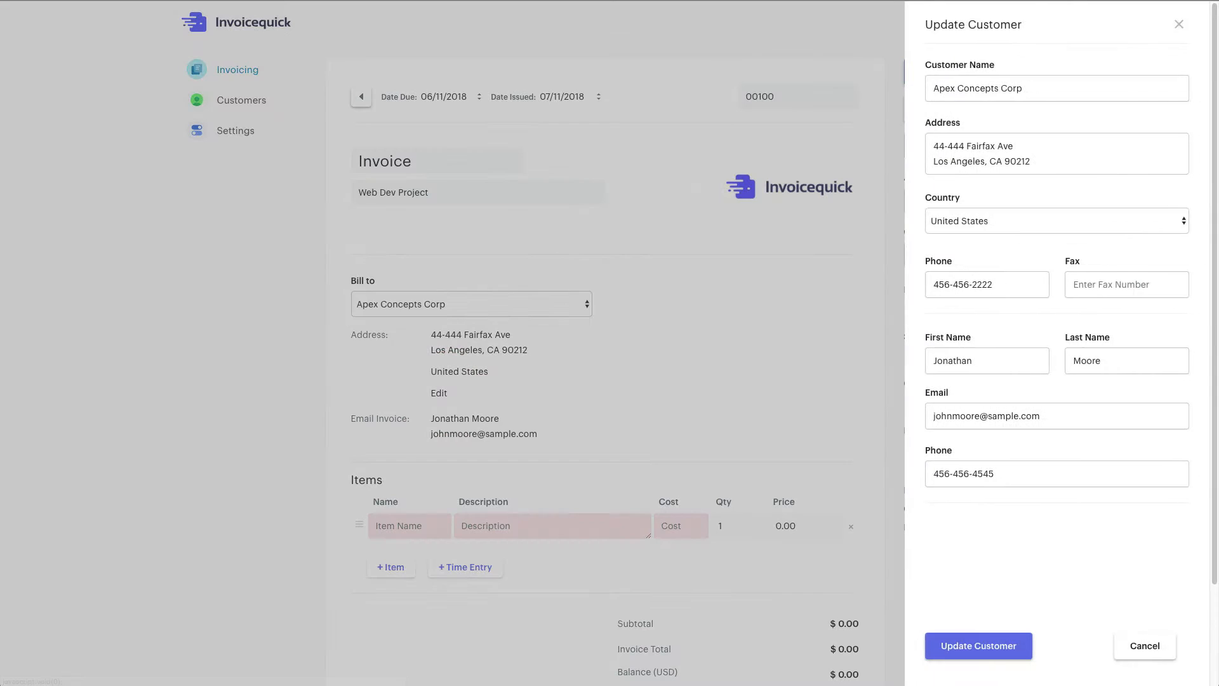
left_click(1084, 158)
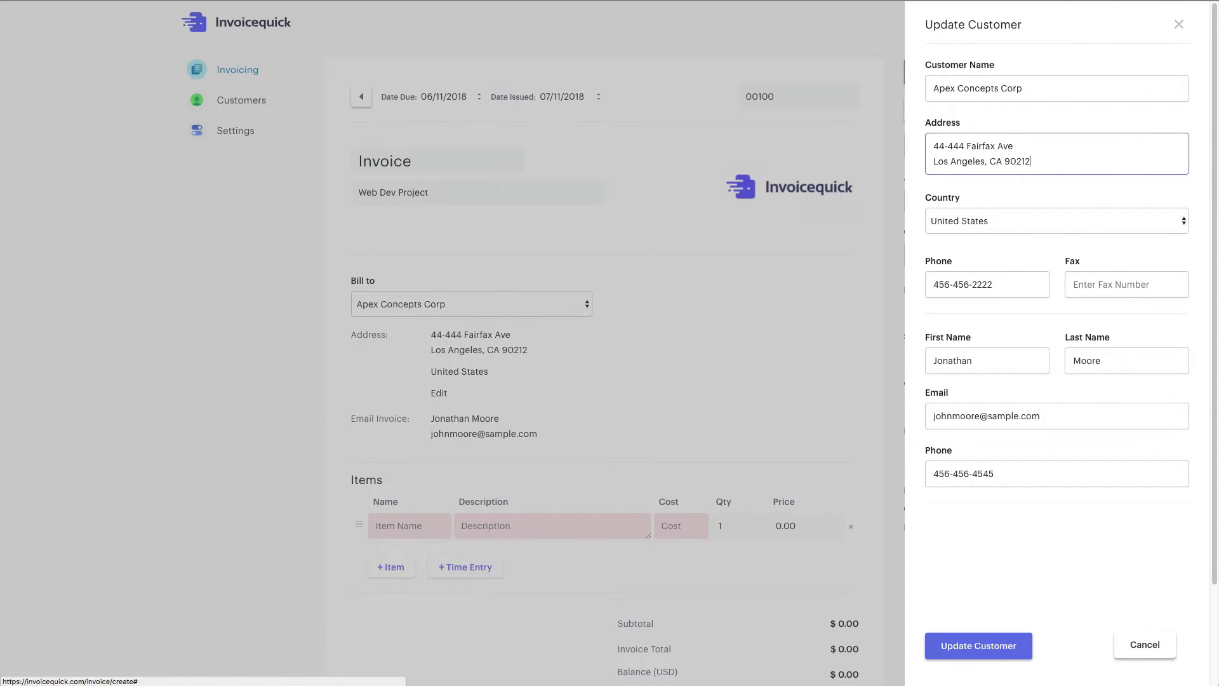
left_click(1129, 639)
left_click(501, 307)
left_click(592, 431)
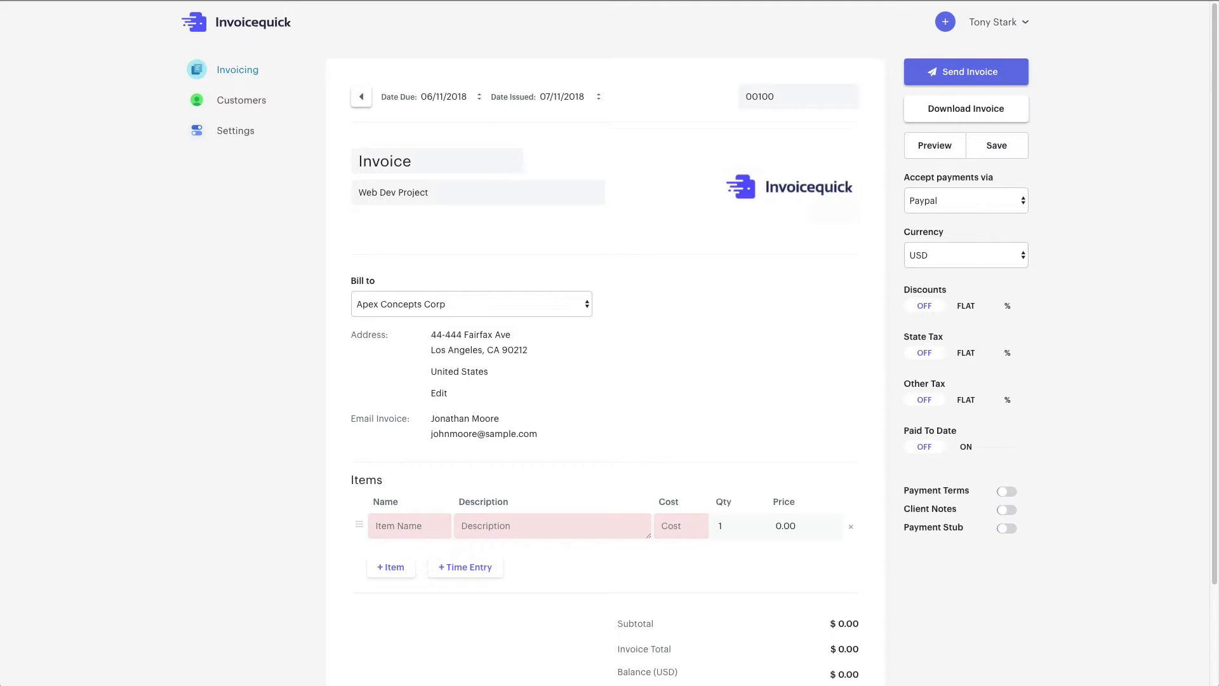
Fill in the first item as Development, described on three lines as "Custom Web-Dev of sampledomain.com", "Front & Back End", "Timeframe 4 Weeks", with cost 2500
left_click(423, 524)
type("Development")
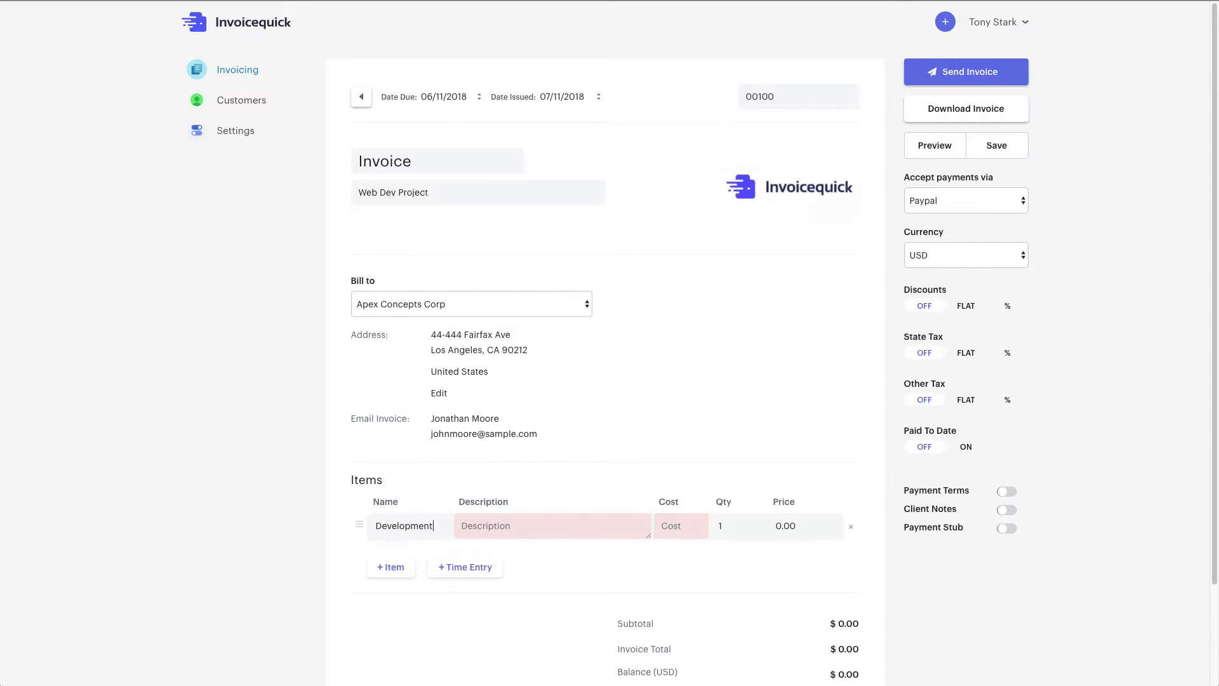
left_click(543, 538)
type("Custom Web-Dev of sampledomain.com Front & Back End Timeframe 4 Weeks")
left_click(681, 527)
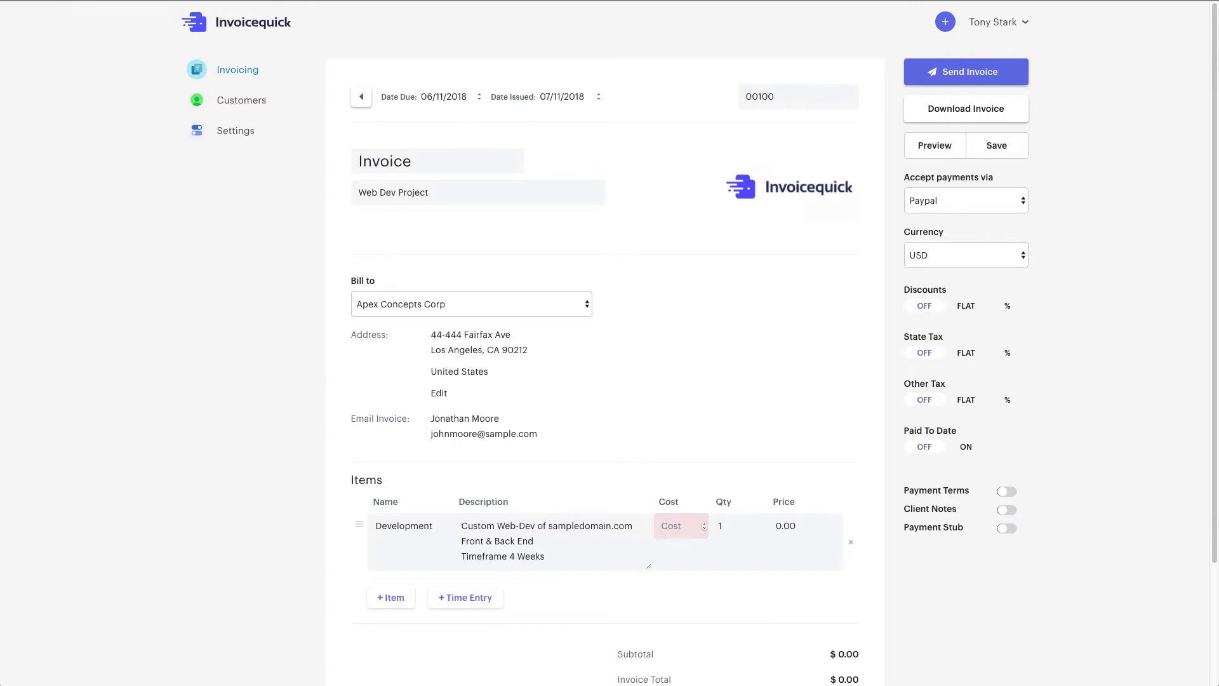
type("2500")
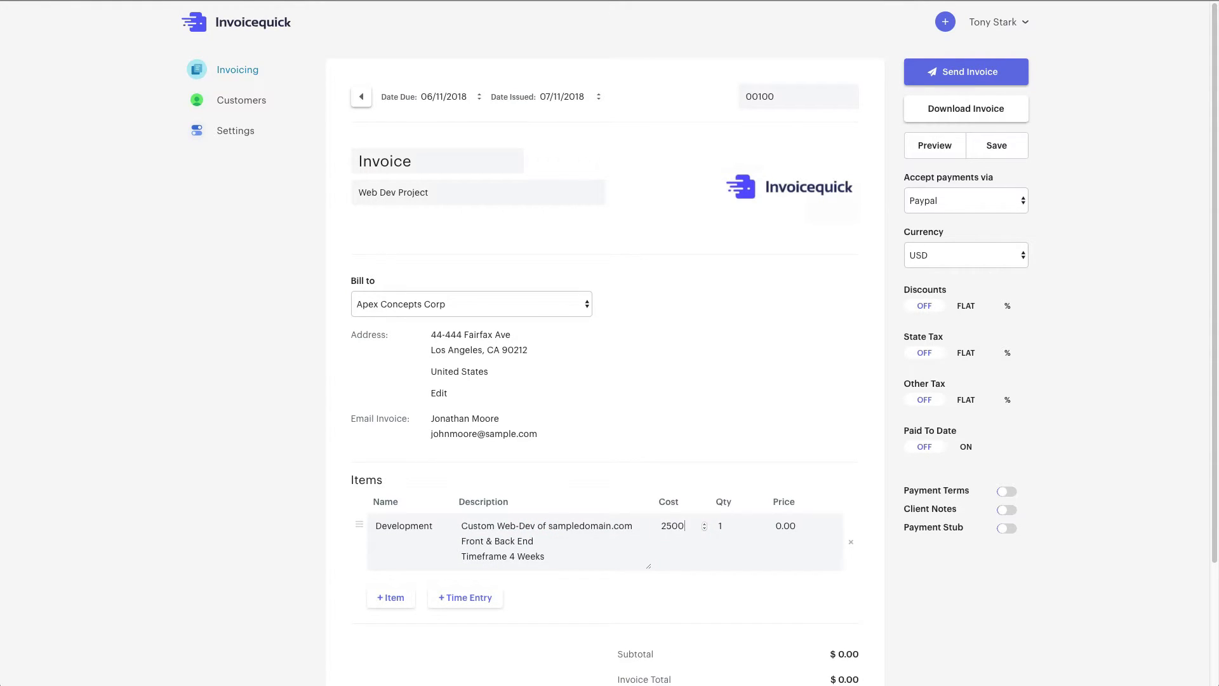
left_click(730, 526)
Add a second item named Logo Design with the description "6 Versions and 4 Revisions" and a cost of 750
left_click(400, 593)
type("Logo Design")
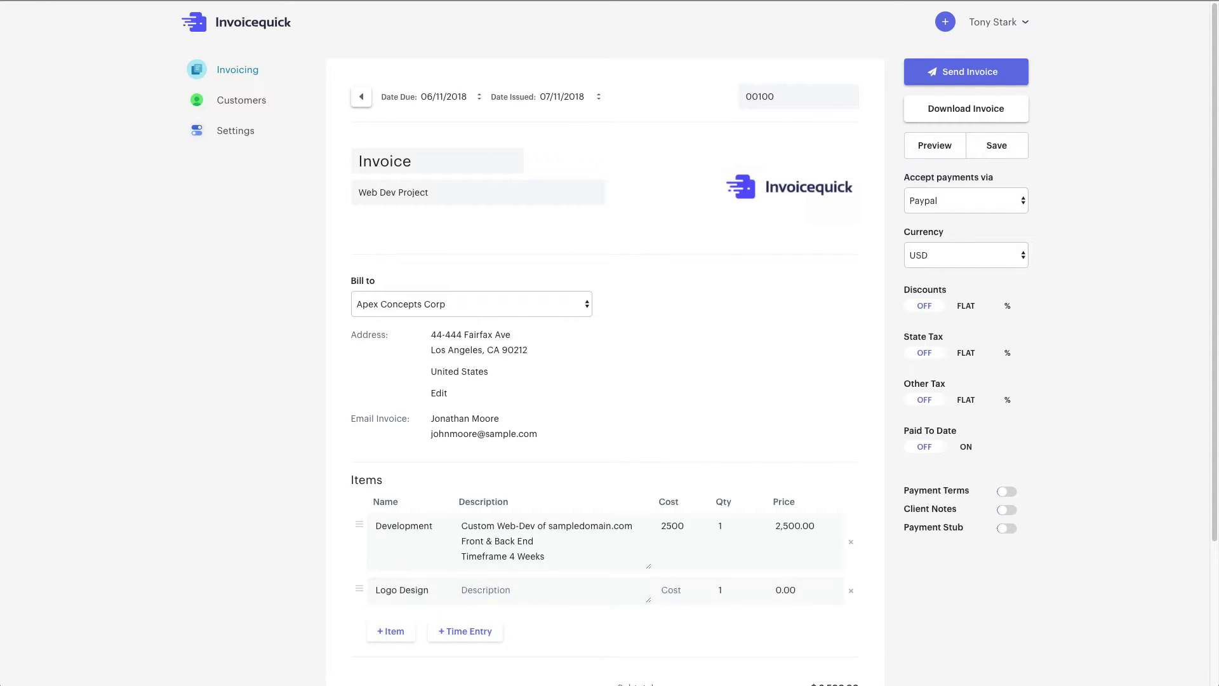
left_click(493, 591)
type("6 Versions and 4 Revisions")
type("750")
left_click(785, 616)
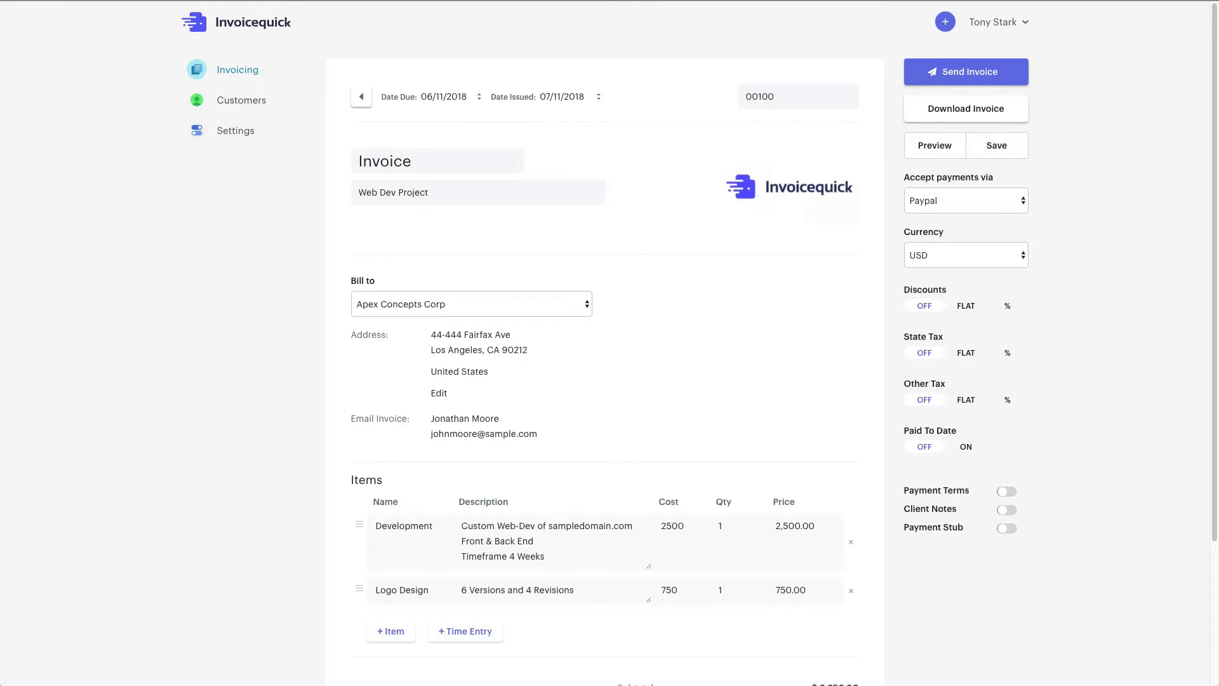
Add a time entry named Consulting with the description "On-Site marketing strategy consulting", a rate of 150 and a quantity of 2.5
left_click(489, 631)
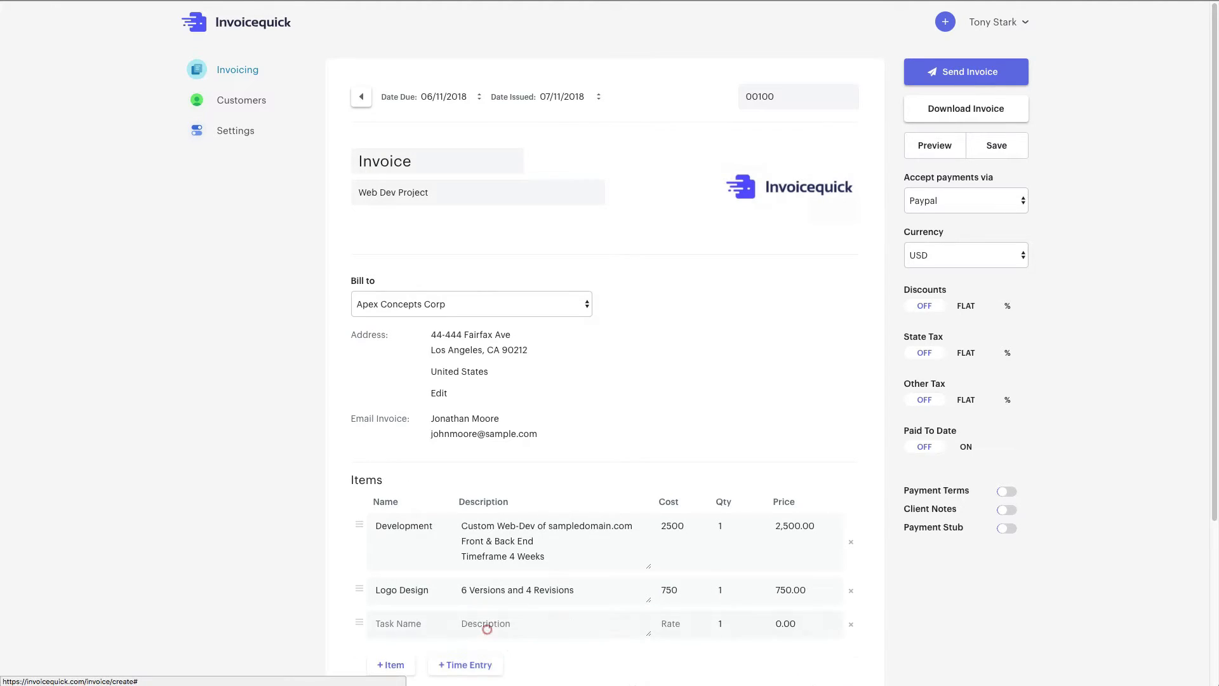
scroll(490, 631, "down", 1)
left_click(404, 539)
type("Consulting")
key("Tab")
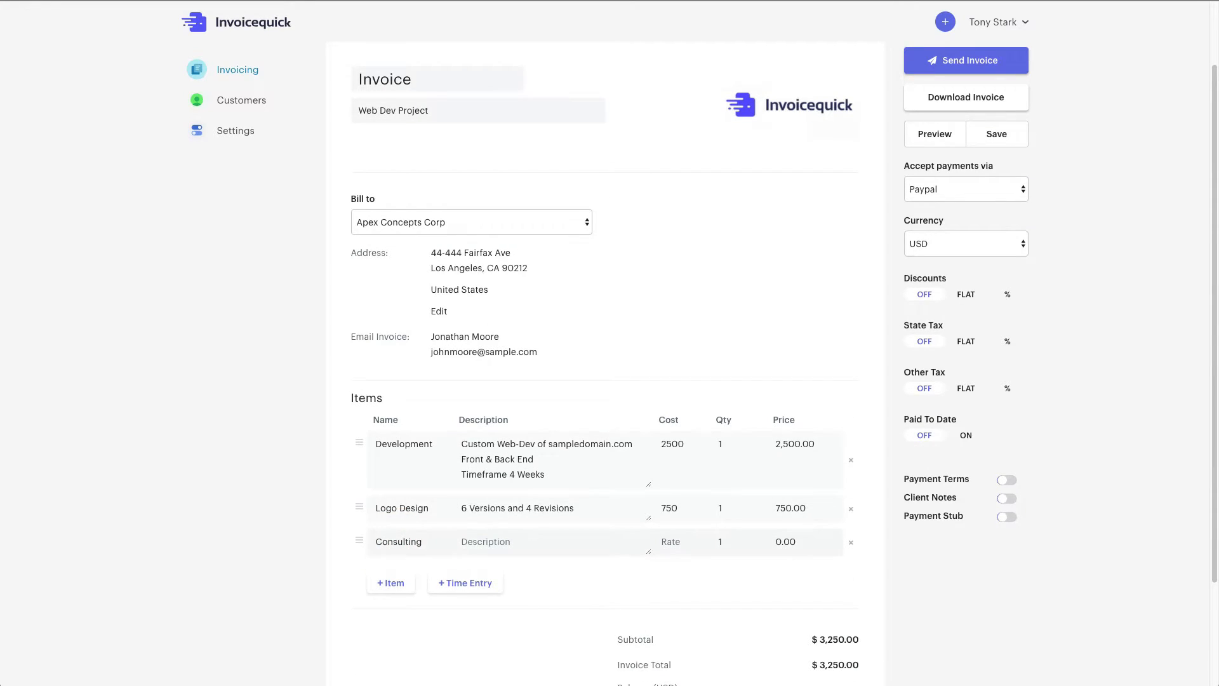
type("On-Site marketing strategy consulting")
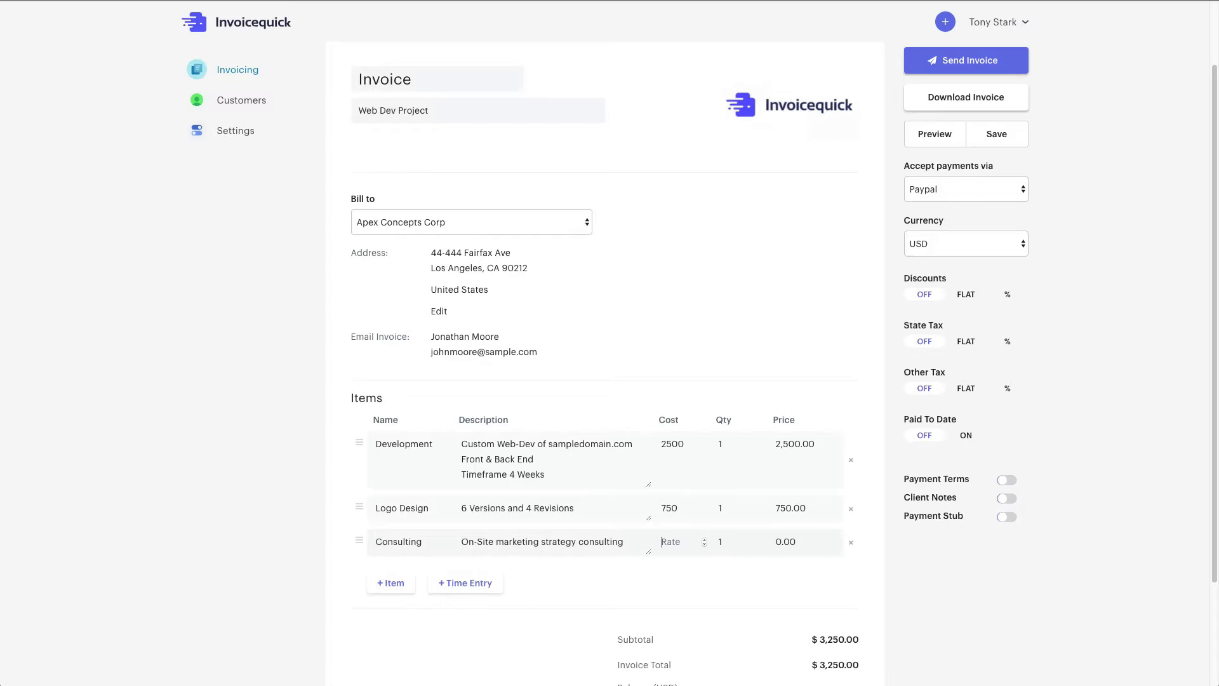
key("Tab")
type("150")
key("Tab")
type("2.5")
Add another time entry named Photography with the description "On-Site", a rate of 150 and a quantity of 7.5
left_click(465, 583)
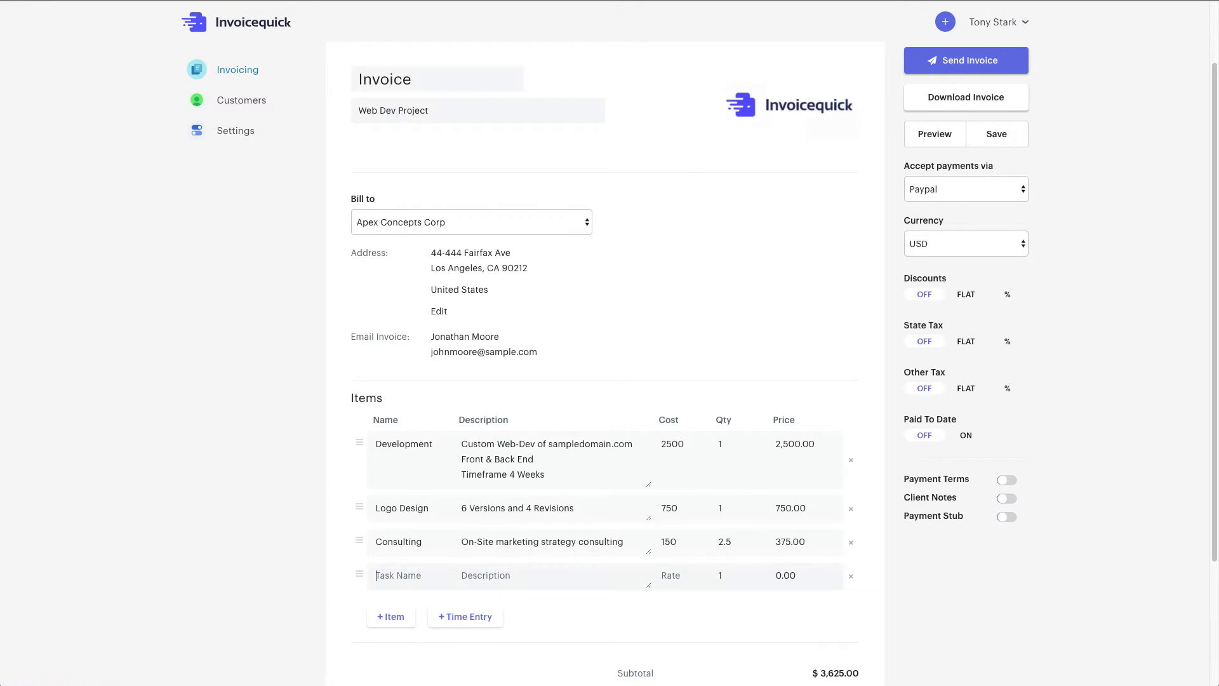
type("Photography")
type("On-Site")
key("Tab")
type("150")
key("Tab")
type("7.5")
key("Tab")
left_click(950, 563)
scroll(950, 564, "down", 3)
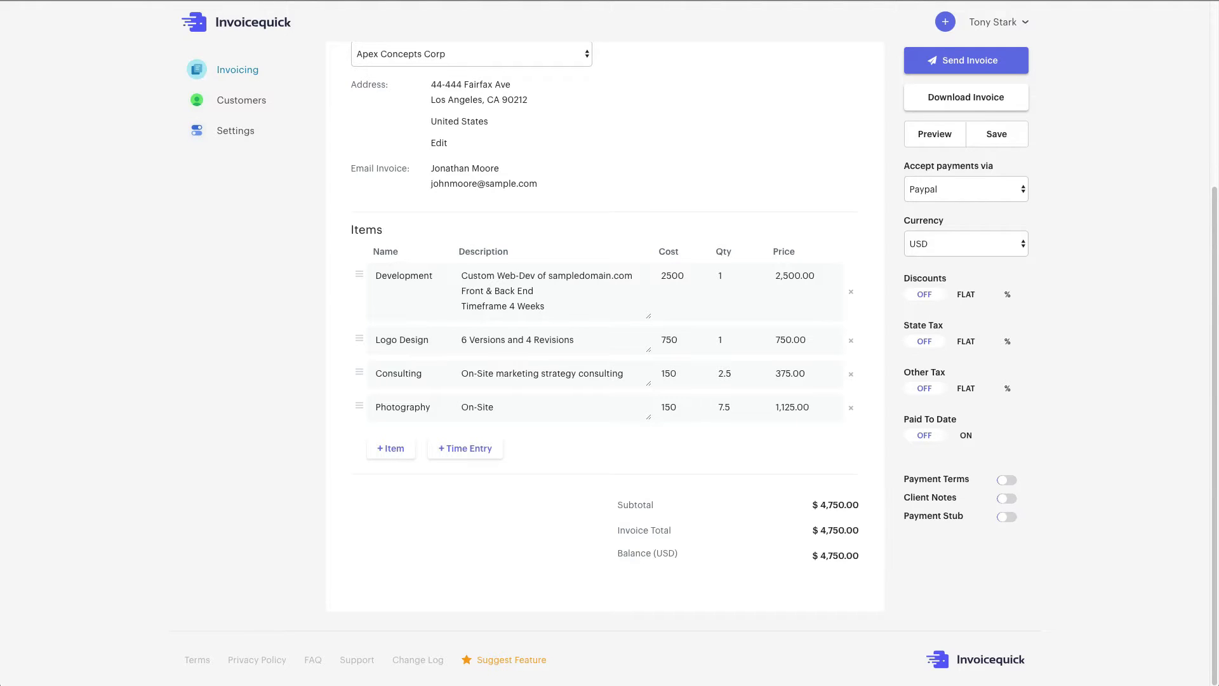
Switch the invoice currency to SOS and return it to USD
left_click(973, 180)
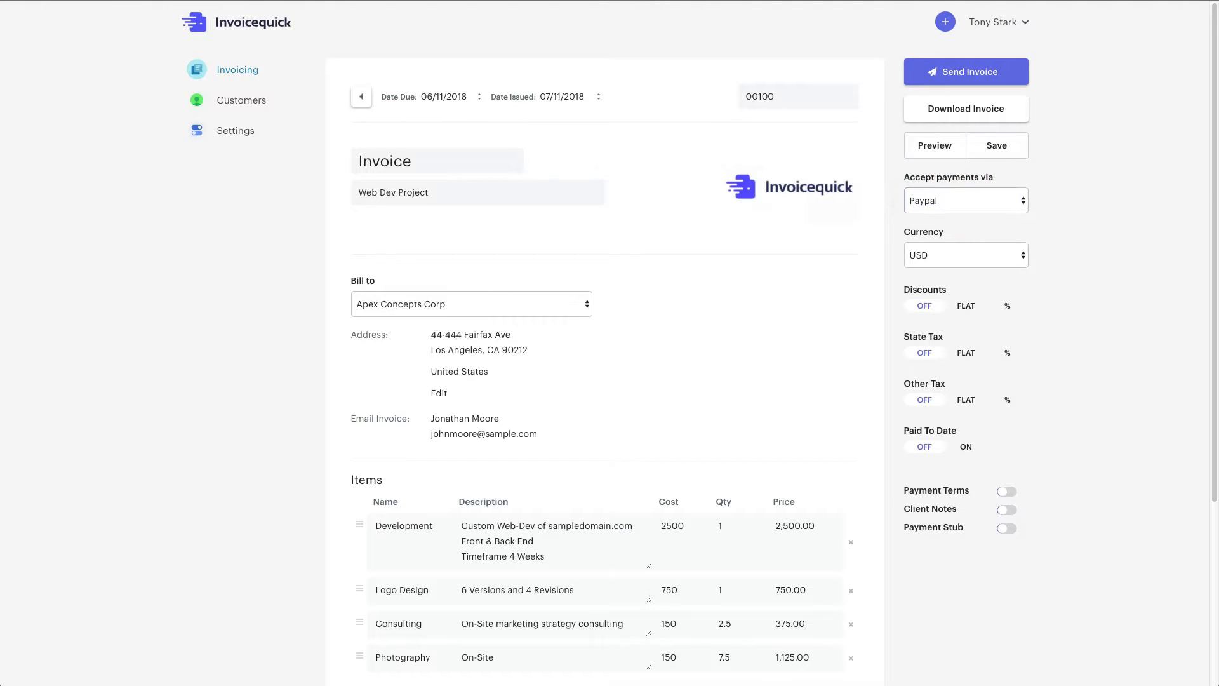
left_click(972, 255)
left_click(1012, 254)
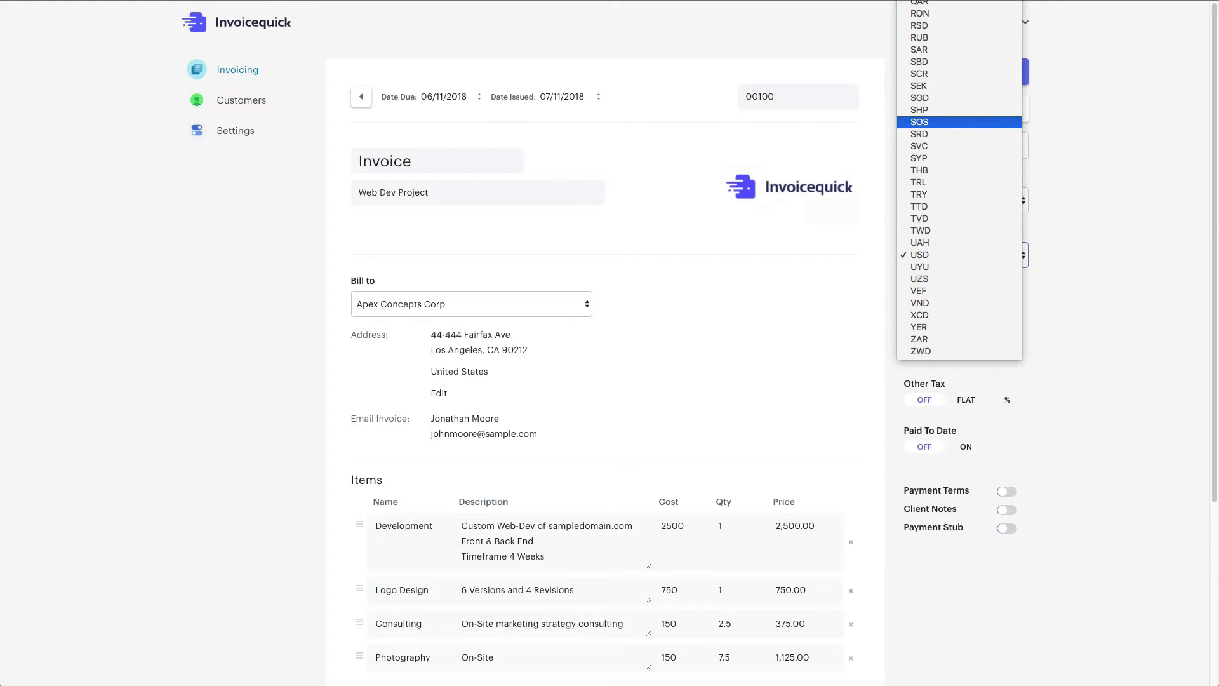
key("Return")
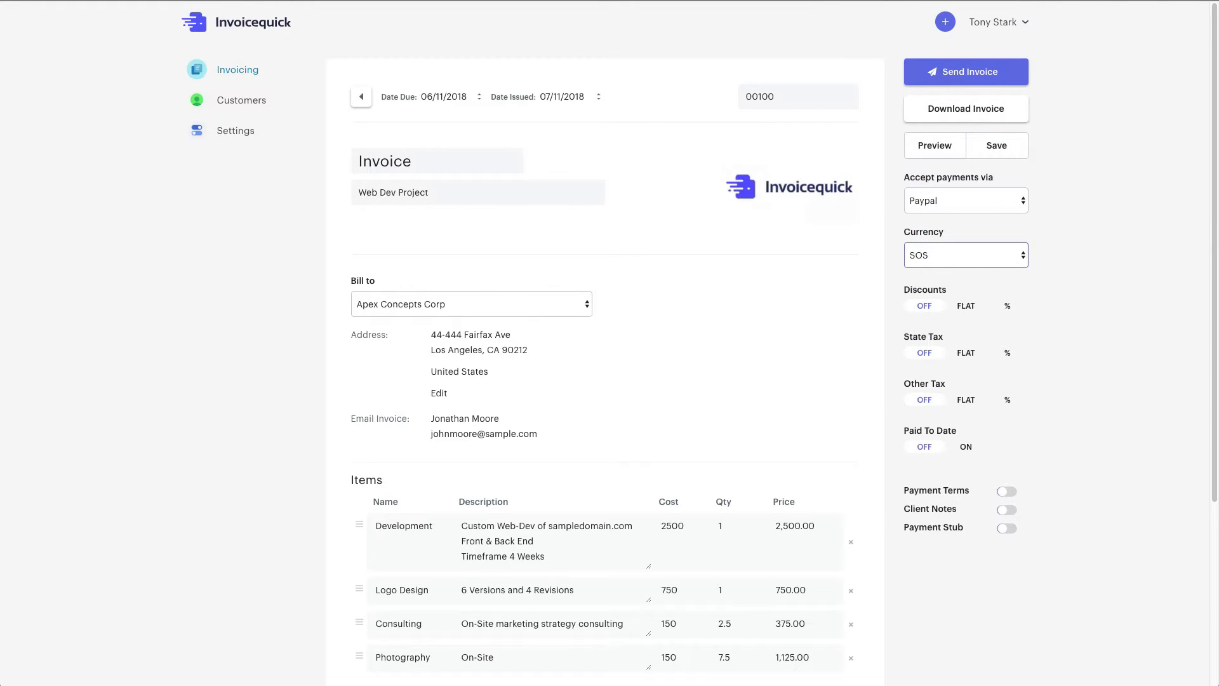
left_click(1013, 255)
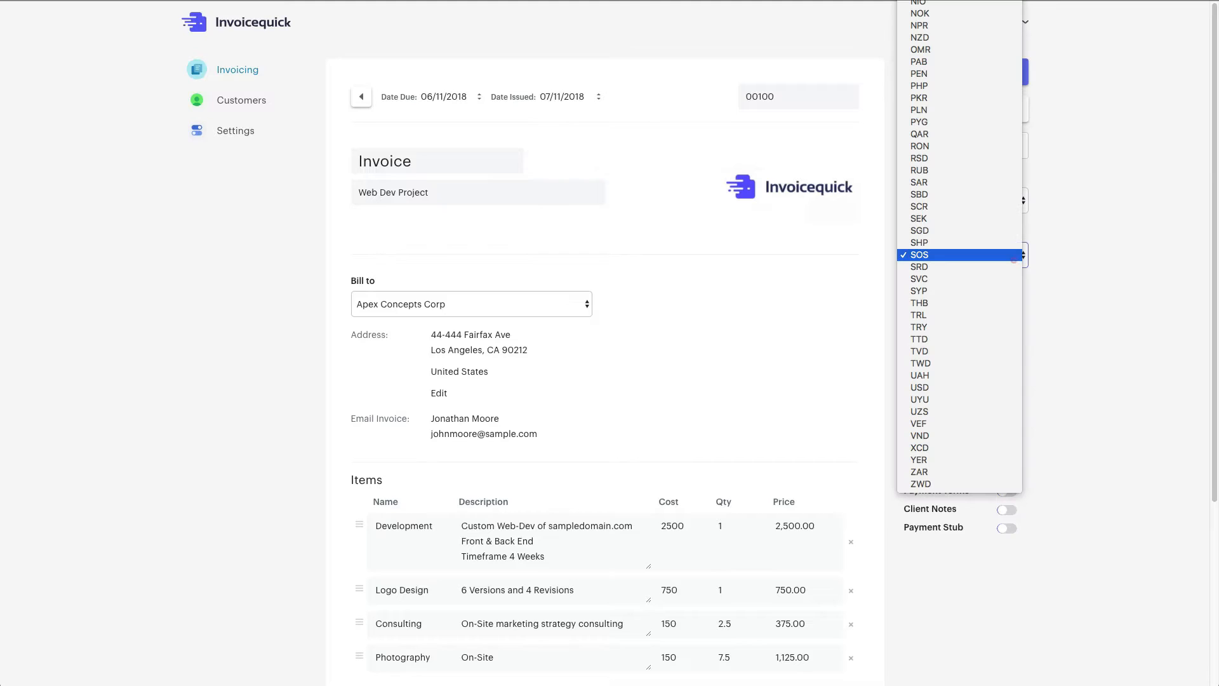
left_click(1003, 387)
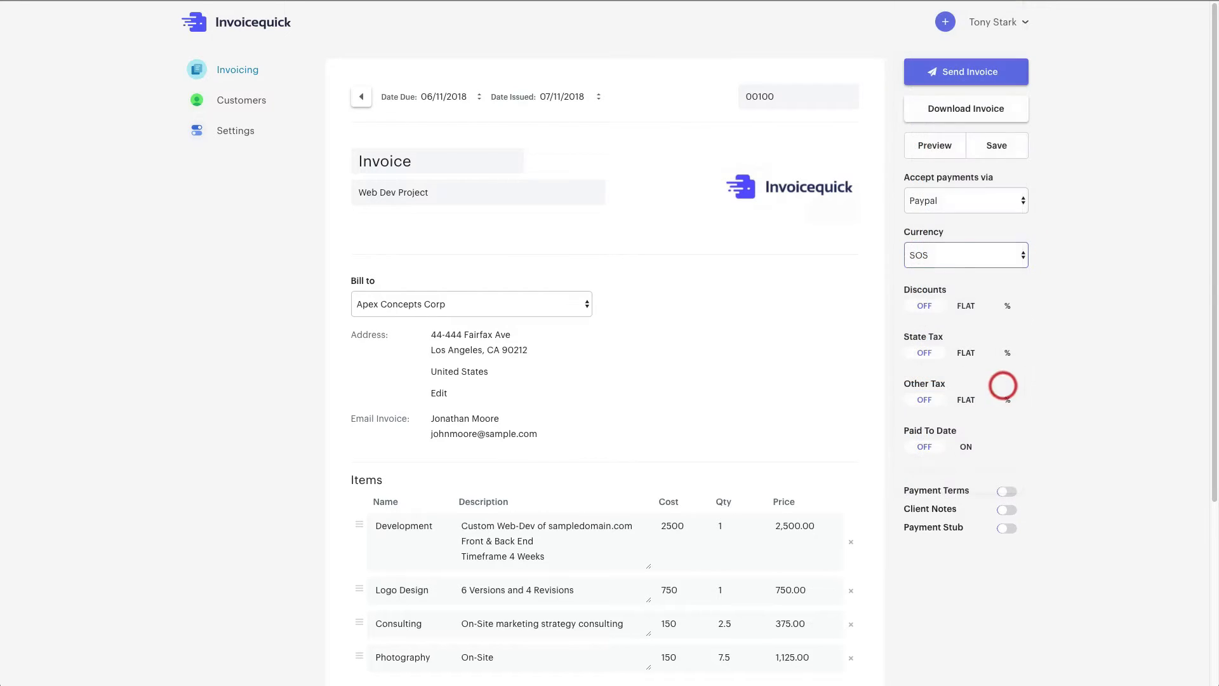
Apply a 15 percent discount to the invoice
scroll(1004, 387, "down", 4)
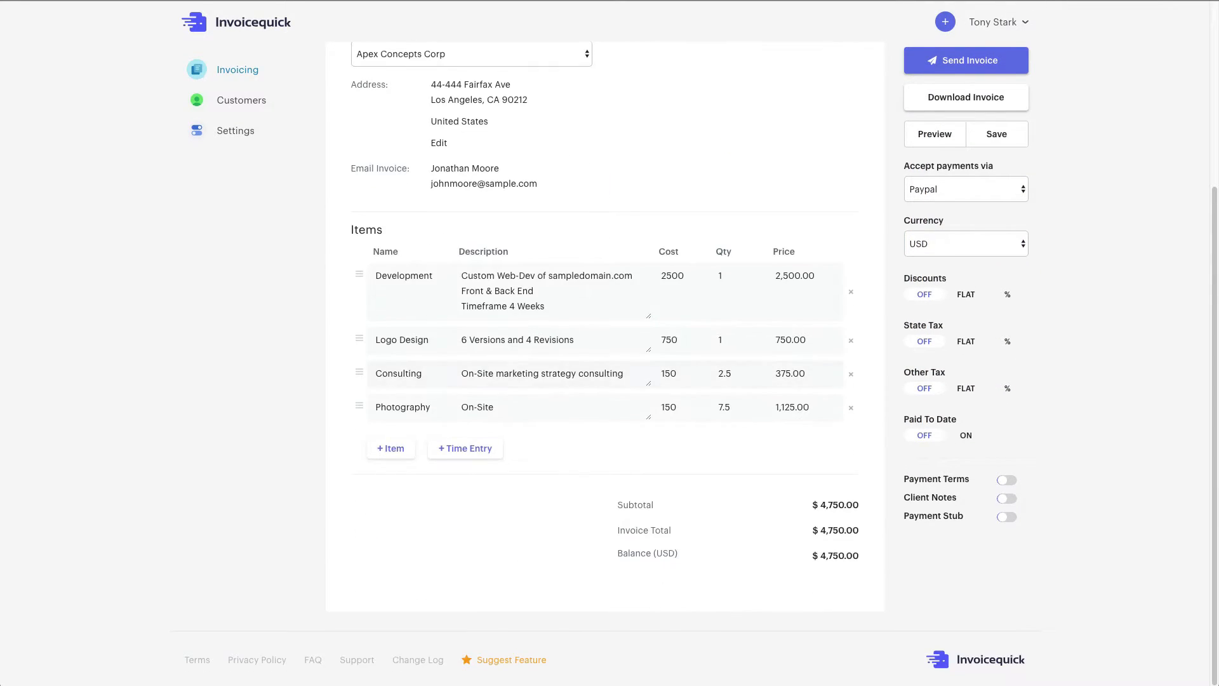
left_click_drag(1040, 257, 889, 560)
left_click(1008, 296)
left_click(960, 321)
left_click_drag(960, 322, 873, 321)
type("15")
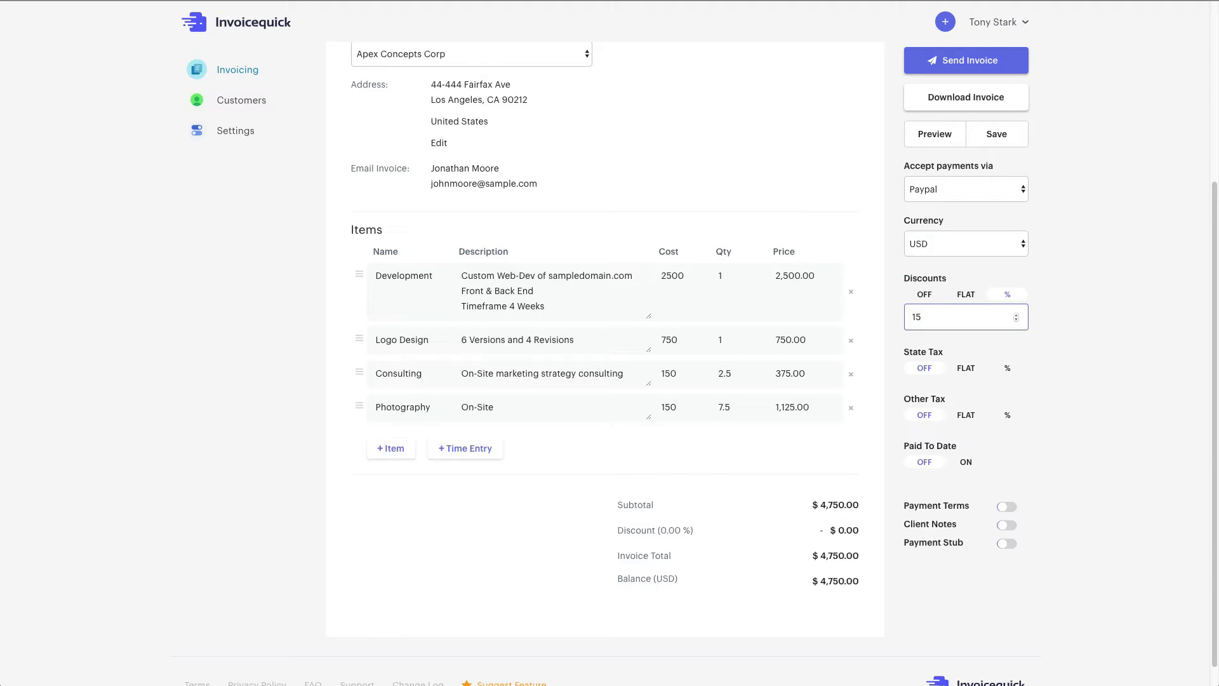
left_click(1032, 331)
left_click_drag(644, 532, 710, 533)
left_click(709, 534)
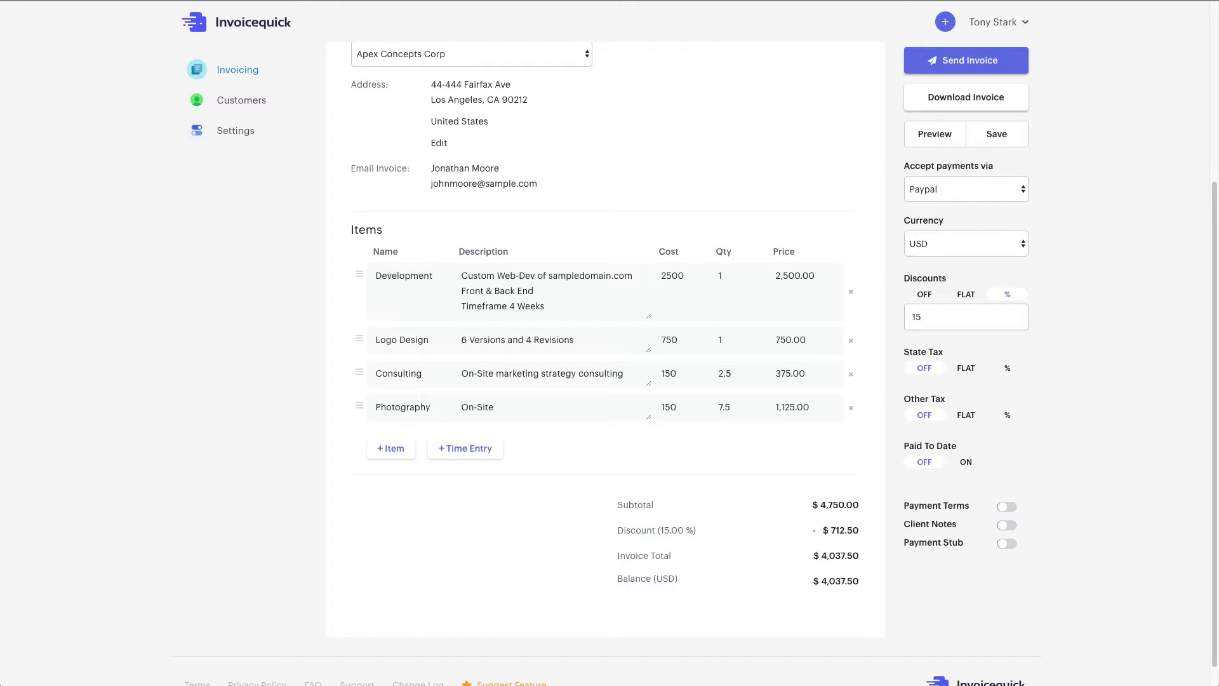
Add a 10 percent state tax and a flat other tax of 175 to the invoice
left_click(1007, 369)
left_click_drag(929, 391, 909, 390)
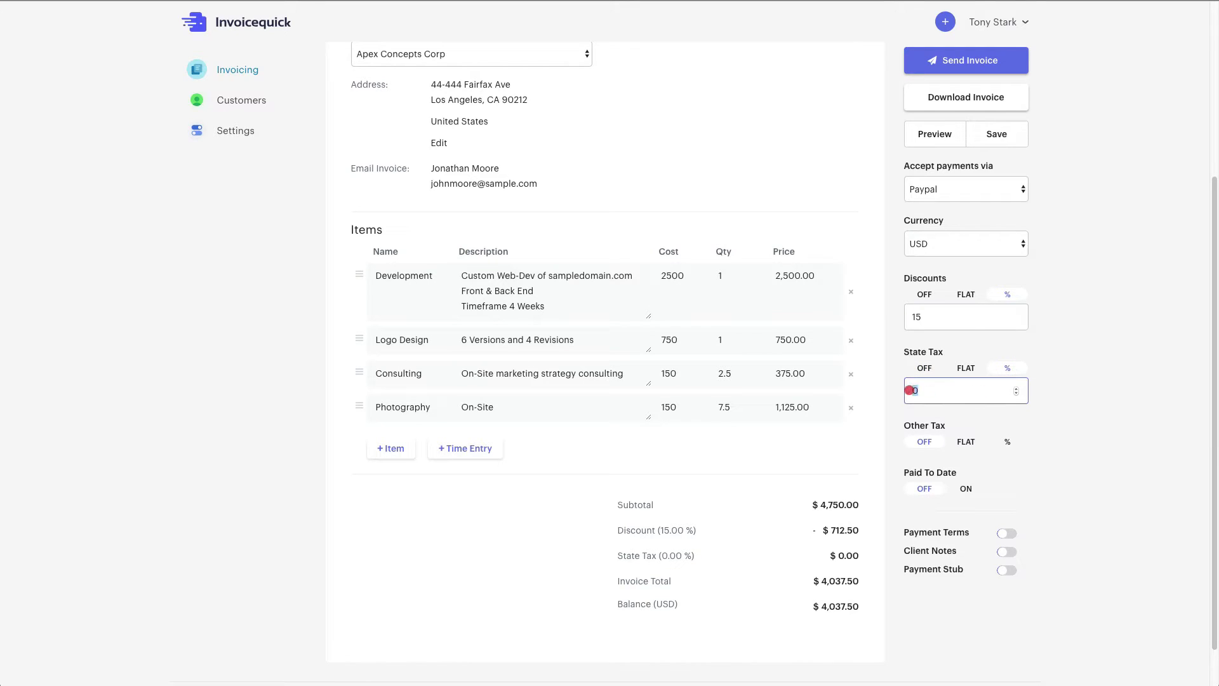
type("10")
left_click(966, 442)
left_click_drag(928, 465, 907, 464)
type("175")
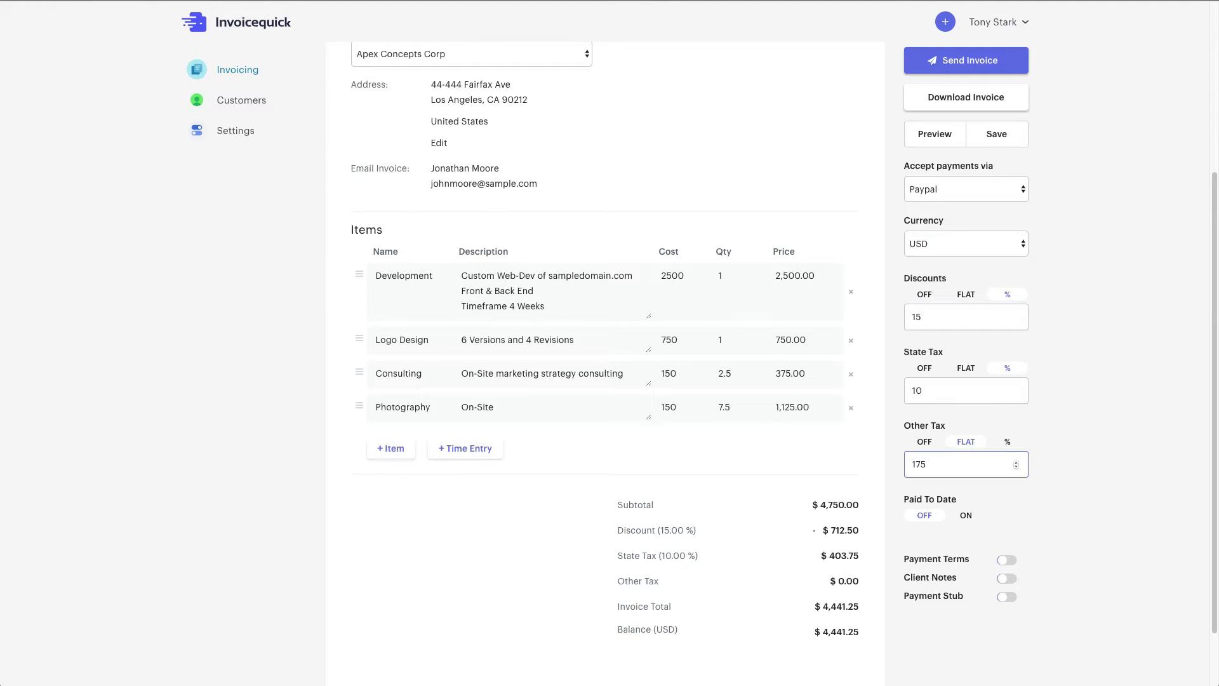
left_click(1085, 514)
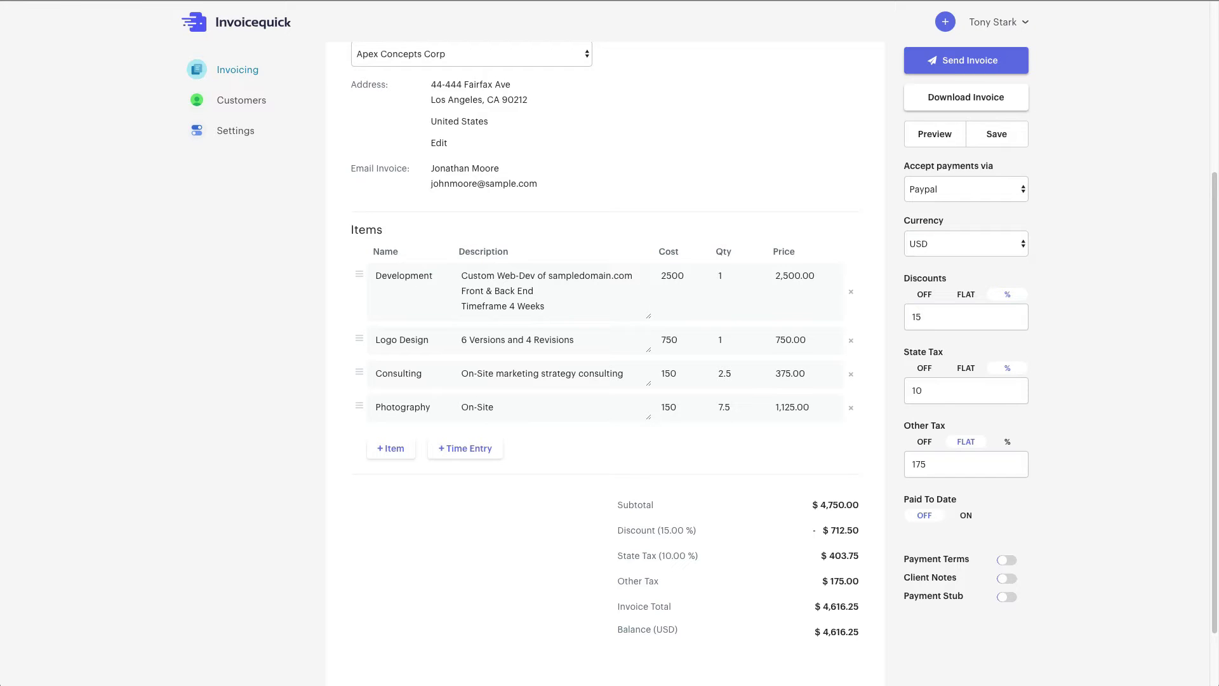
Turn on the paid-to-date amount, set it to 1500 and save the invoice
scroll(605, 343, "down", 1)
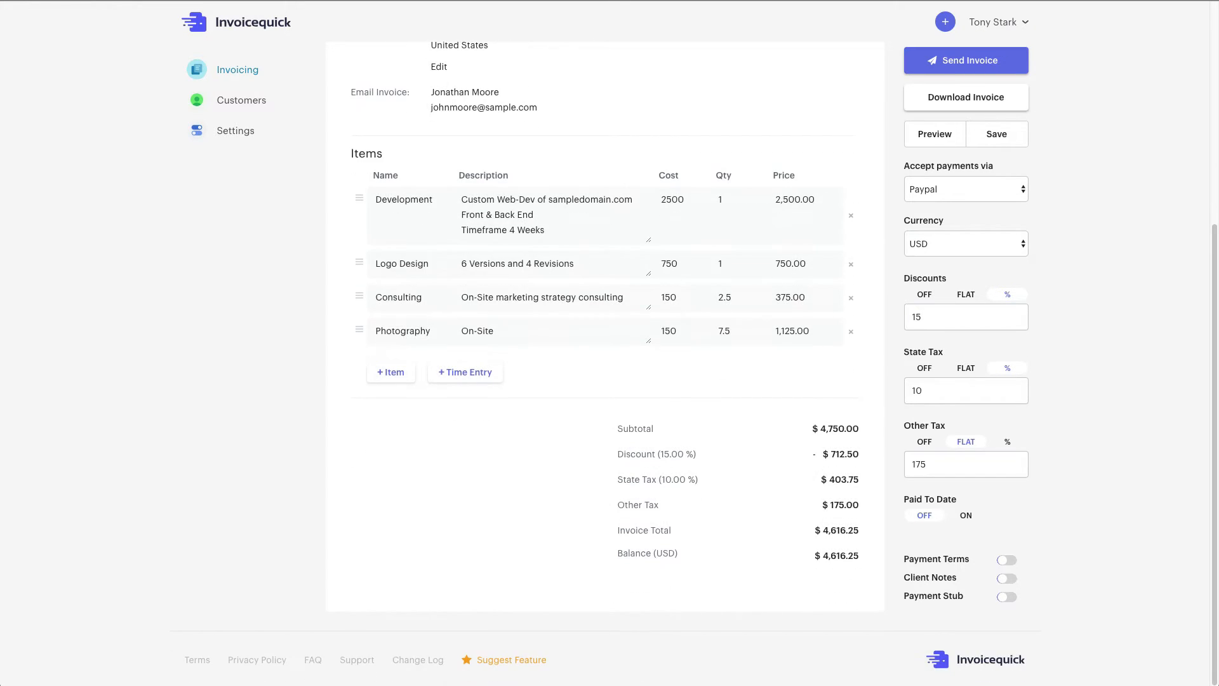
left_click(966, 515)
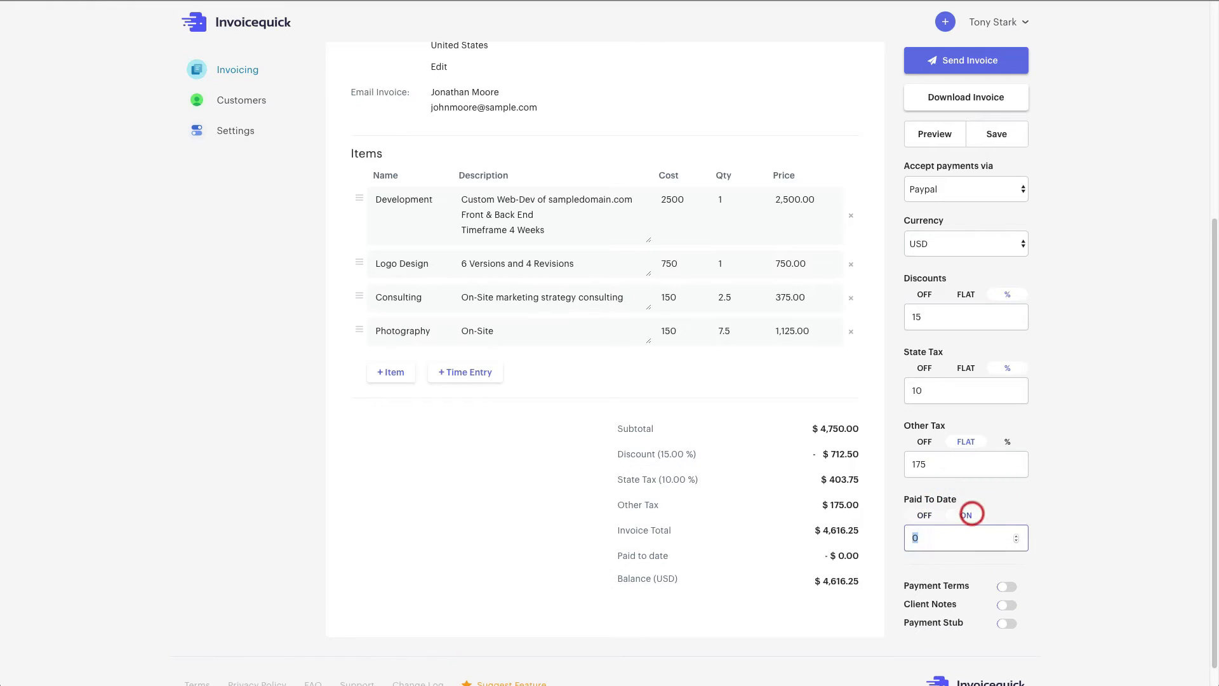
left_click(905, 534)
type("1500")
key("Tab")
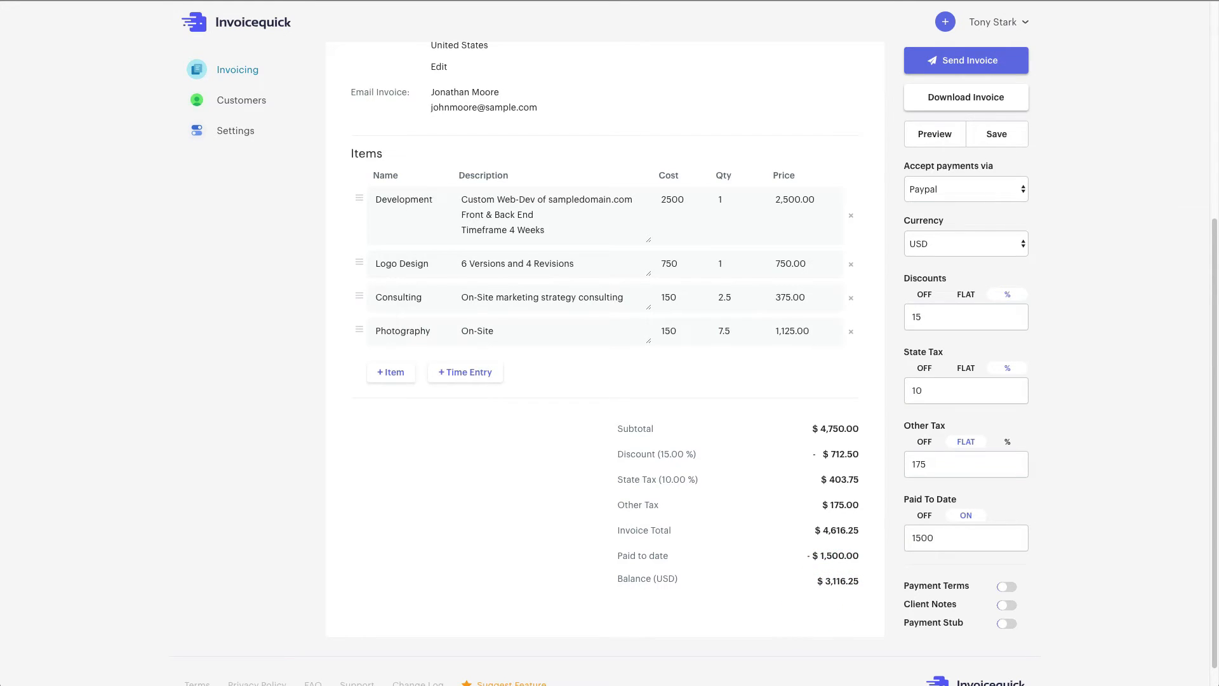
left_click(996, 134)
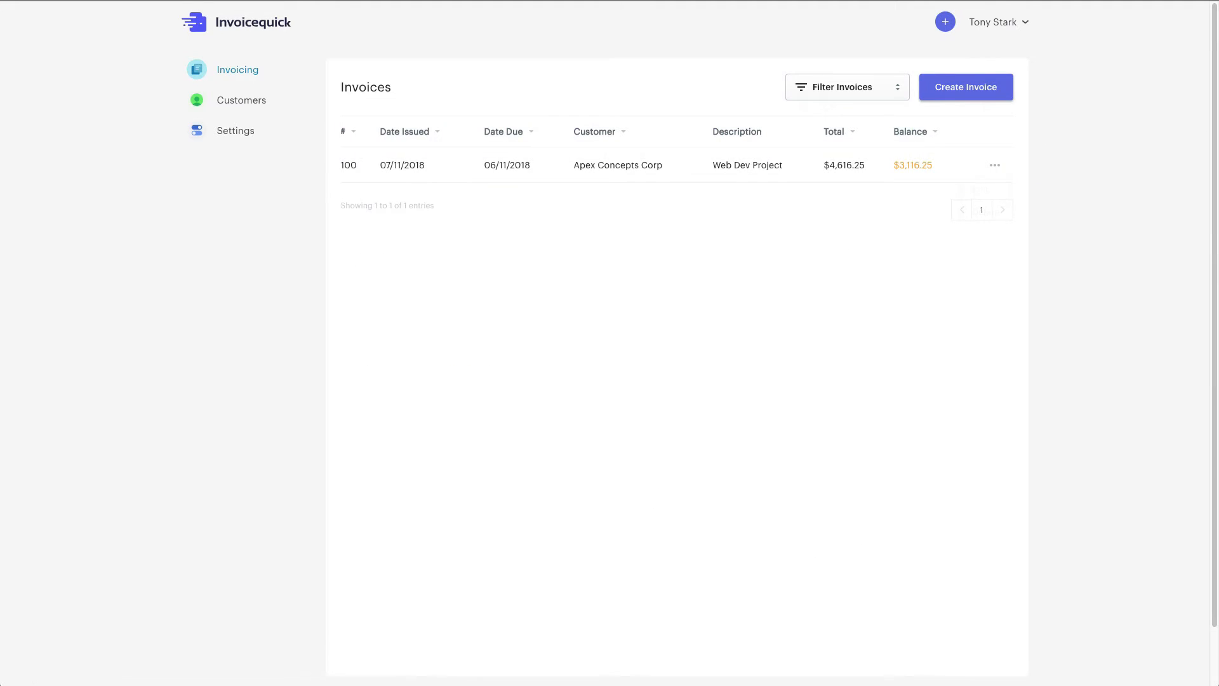
Look at the invoices listed under the Apex Concepts Corp customer record and return to the invoice list
left_click(251, 100)
left_click(431, 183)
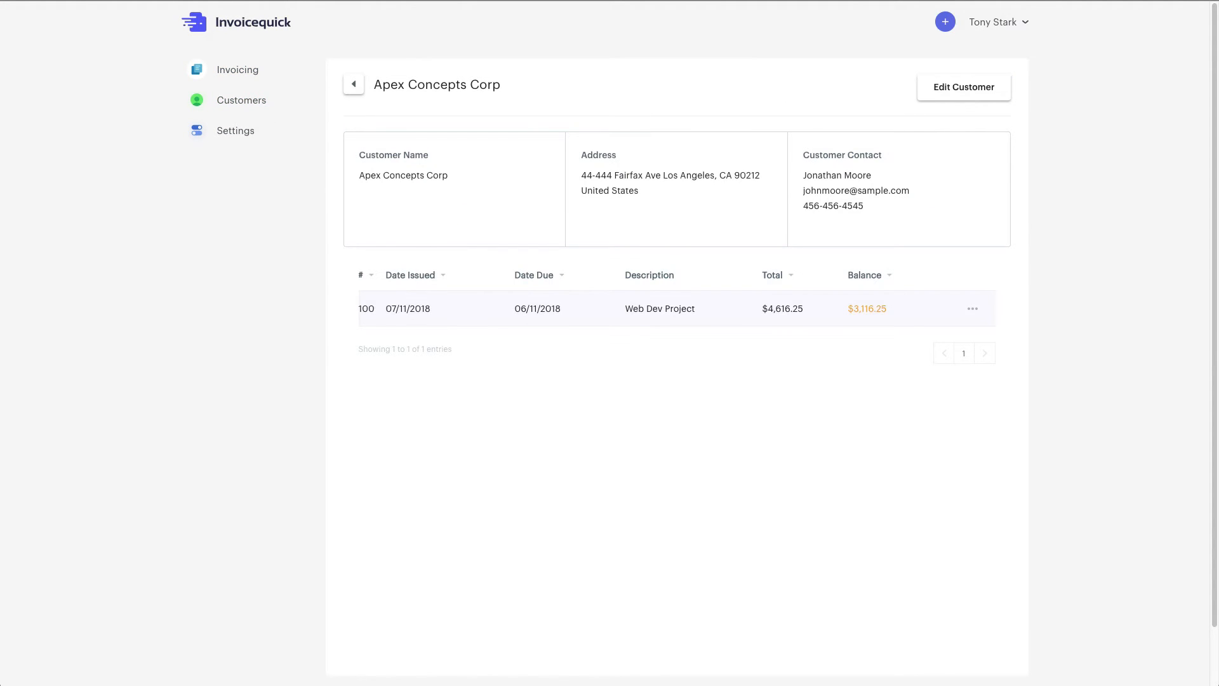
left_click(250, 72)
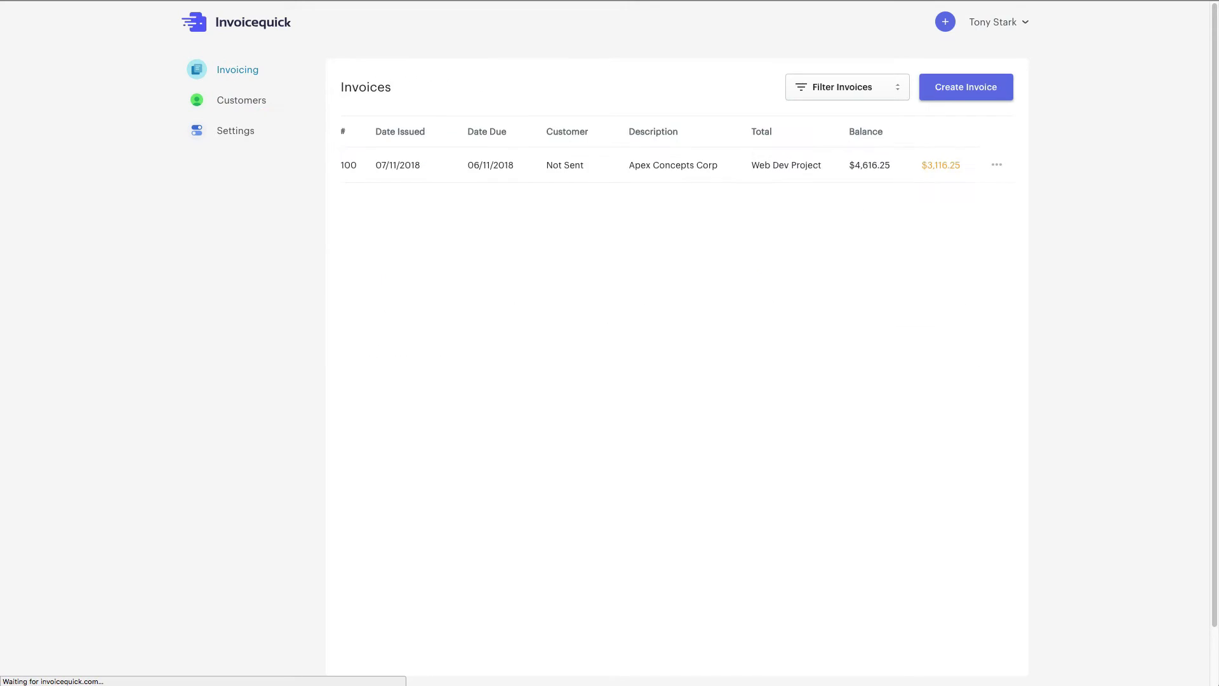
Open the saved Web Dev Project invoice, look through its layout and totals, and reopen it for editing
left_click(660, 167)
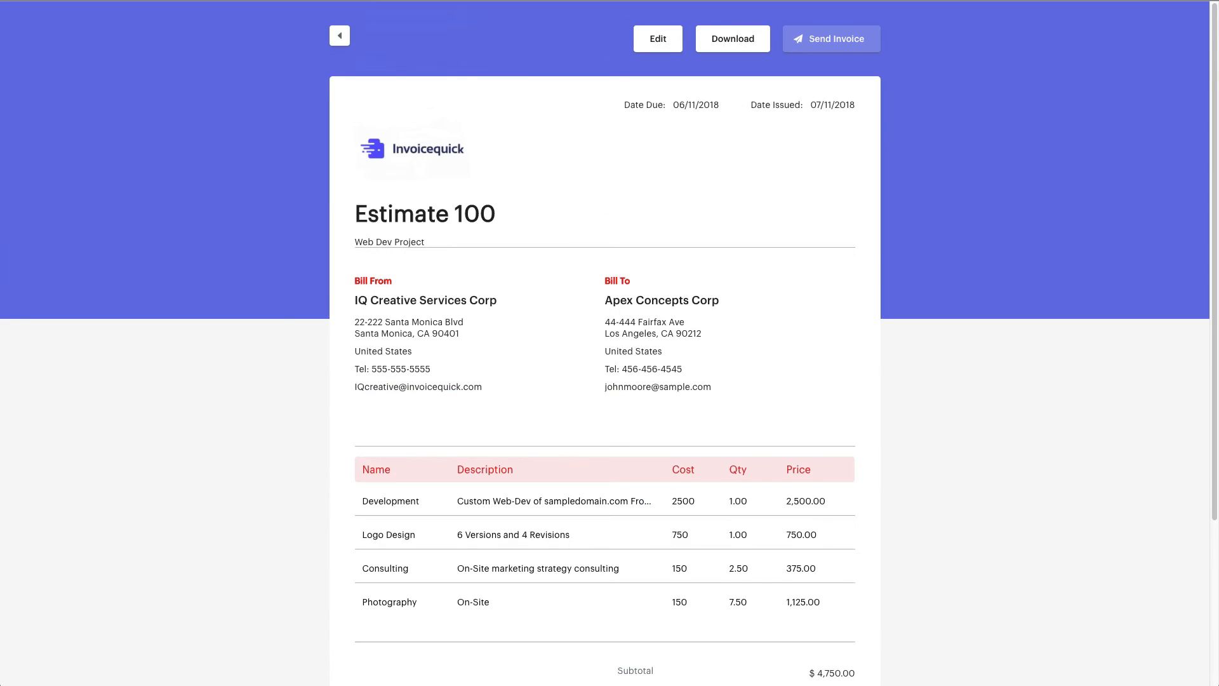
scroll(605, 343, "down", 3)
scroll(605, 343, "up", 3)
left_click(658, 39)
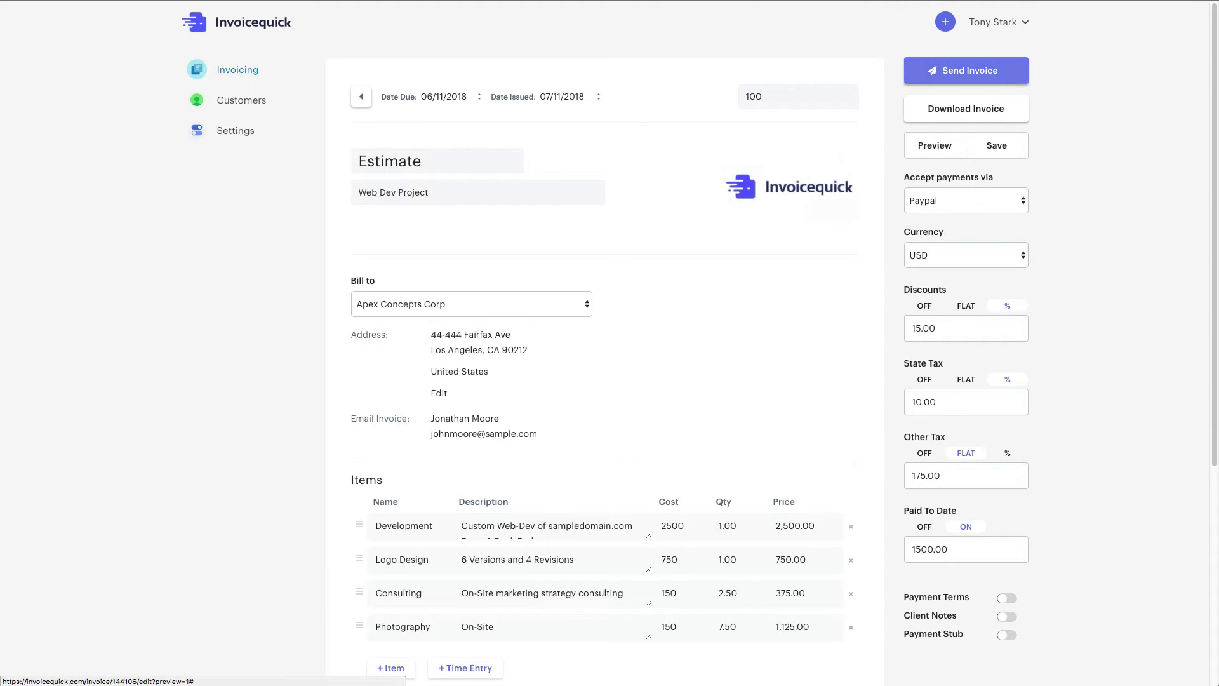
Check the sender, recipient and message of the invoice email, turn off its "Pay Now with PayPal" button and send the invoice
left_click(938, 71)
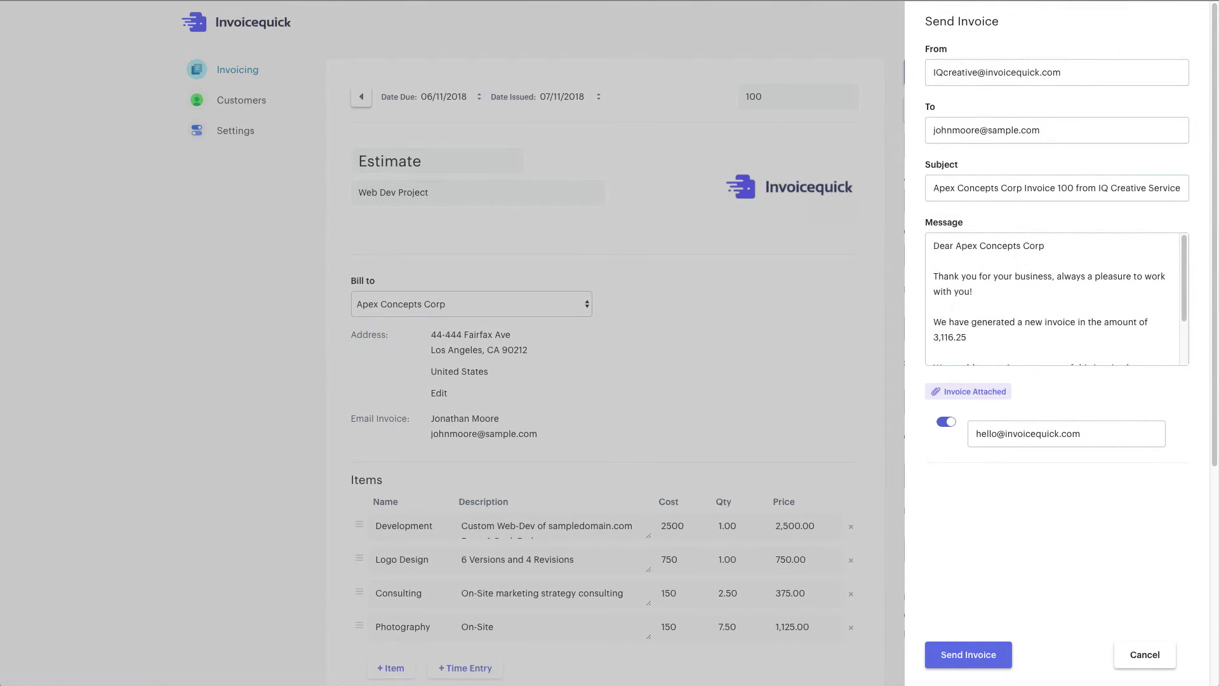
left_click_drag(1061, 72, 939, 80)
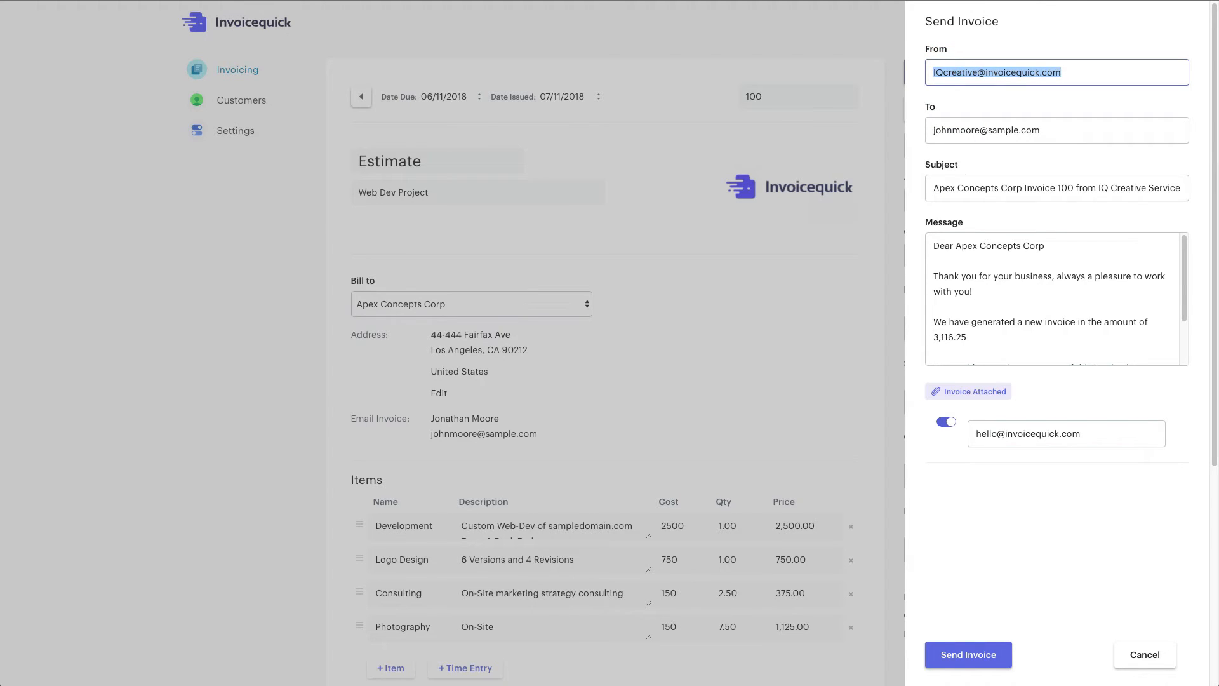
left_click_drag(934, 130, 1041, 131)
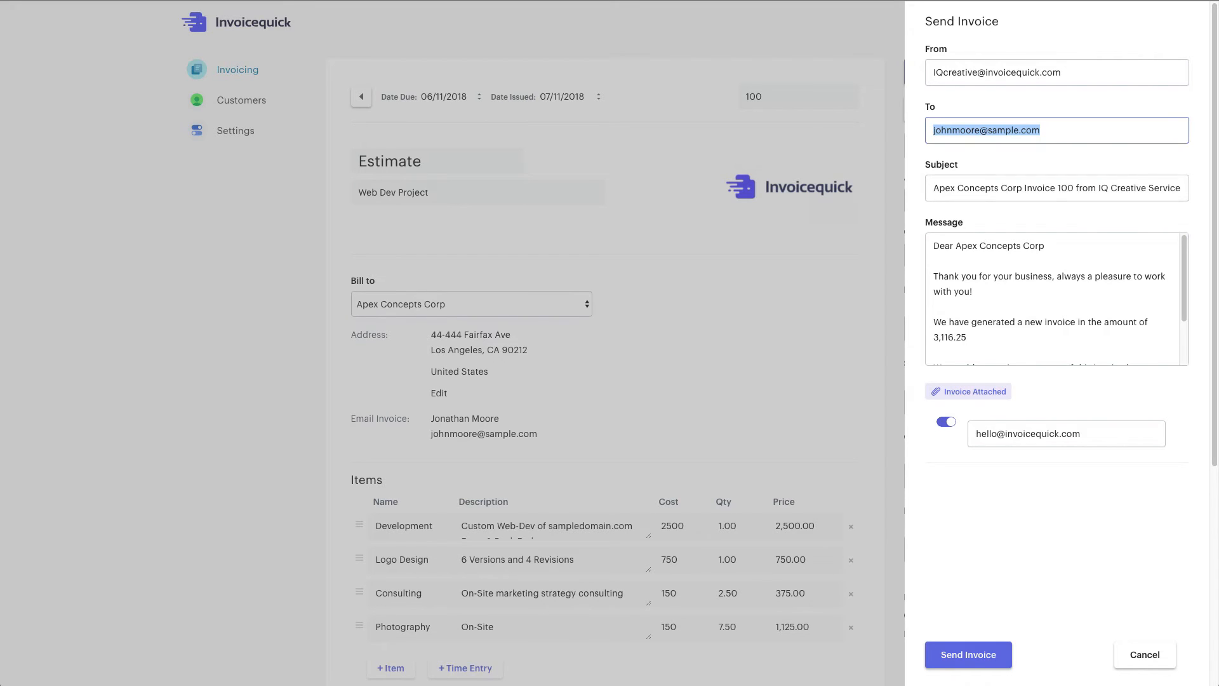
left_click(951, 257)
scroll(951, 257, "down", 2)
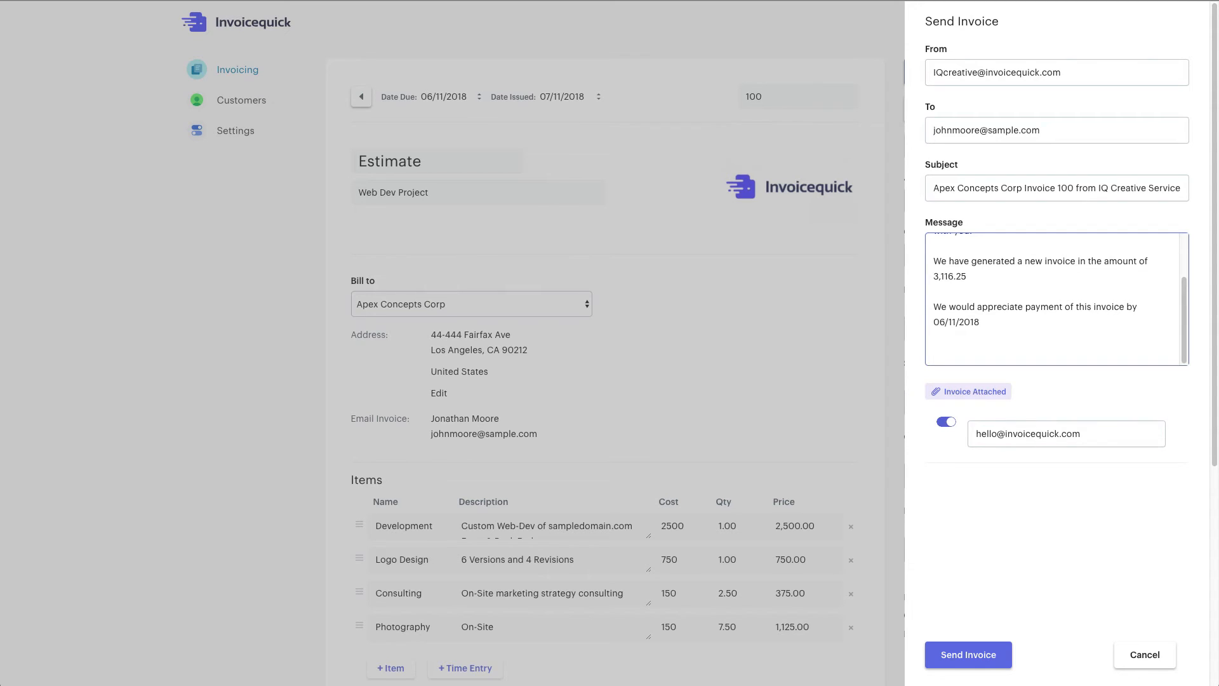
left_click(946, 422)
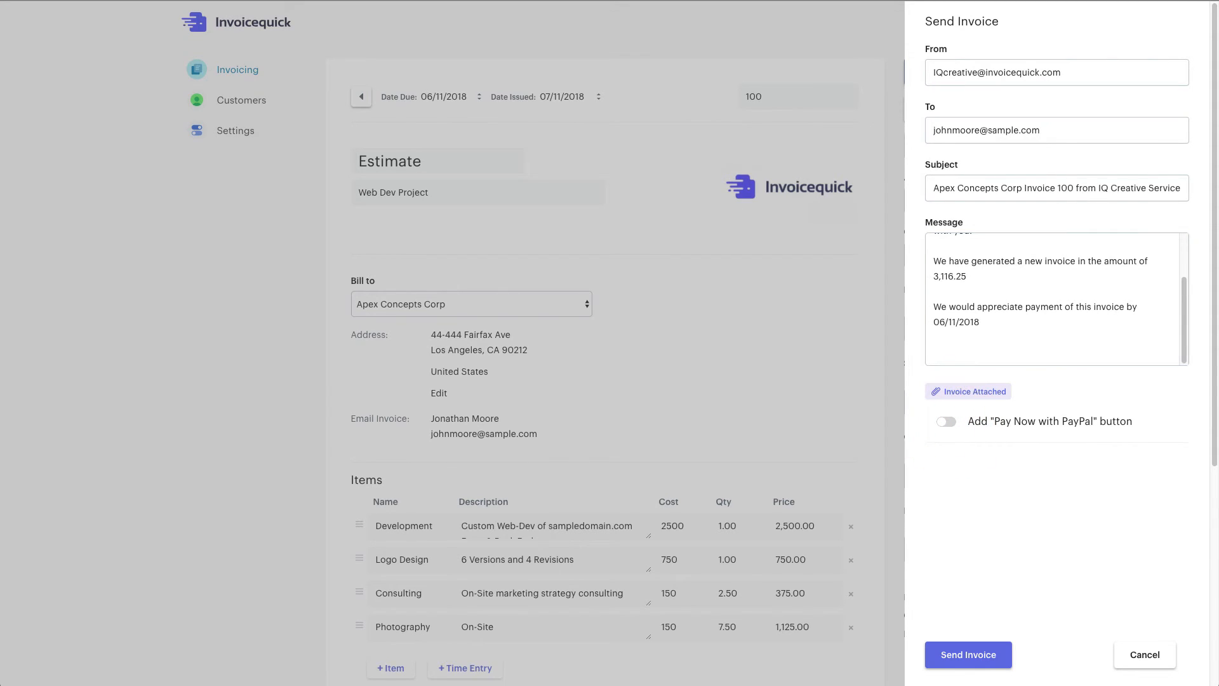
left_click(959, 655)
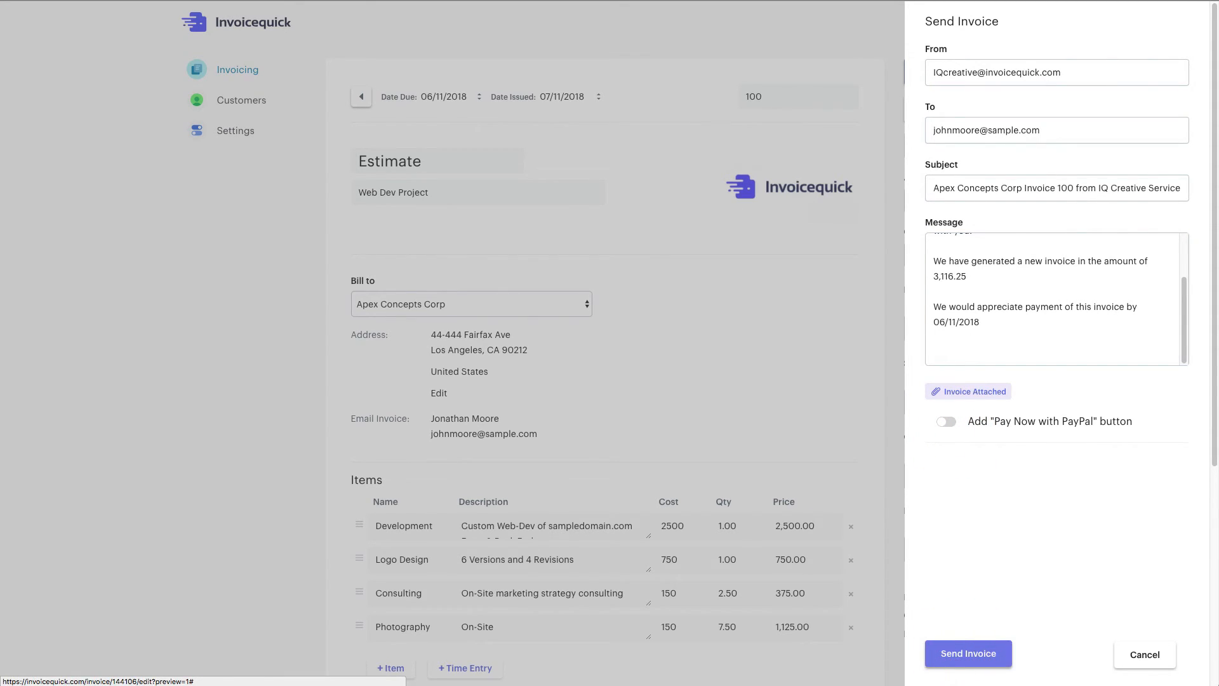
left_click(1177, 28)
Download the invoice with the option to send it to your own email turned off
left_click(1099, 96)
left_click(997, 113)
triple_click(992, 119)
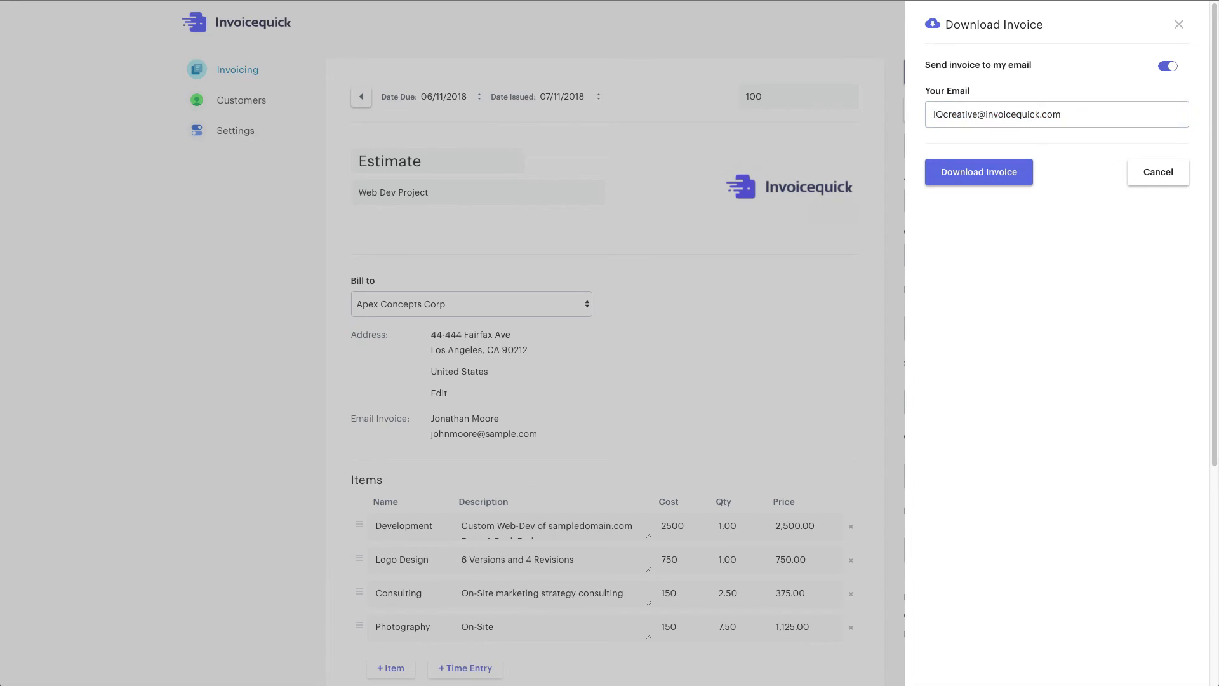
left_click(1167, 66)
left_click(998, 120)
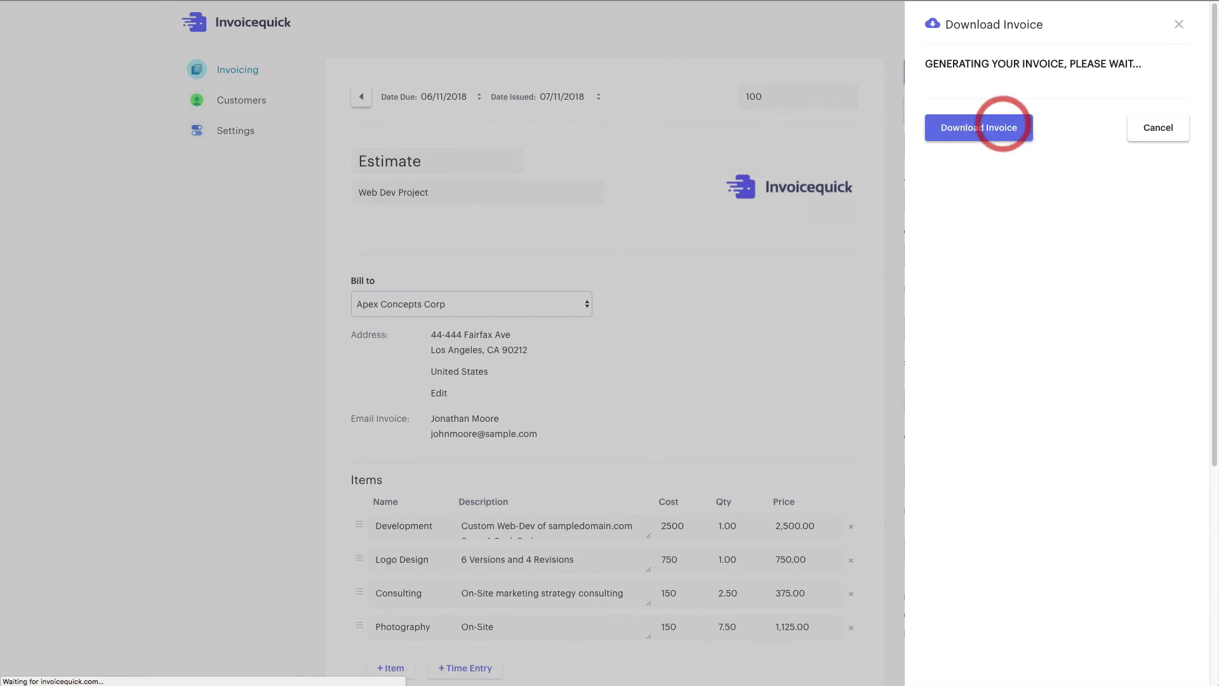
left_click(1179, 24)
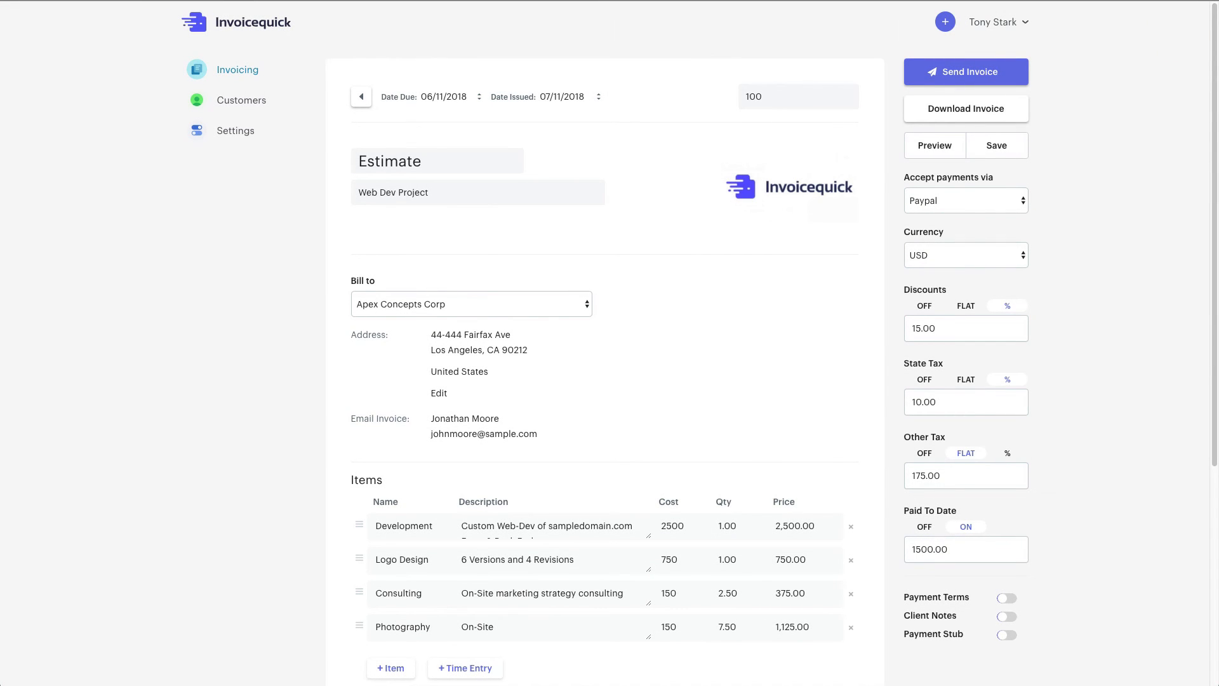
Preview the finished invoice from header to totals and leave the preview
left_click(935, 145)
scroll(605, 343, "down", 3)
scroll(605, 343, "up", 5)
left_click(343, 36)
Return to the invoice list and open the support contact form
left_click(256, 66)
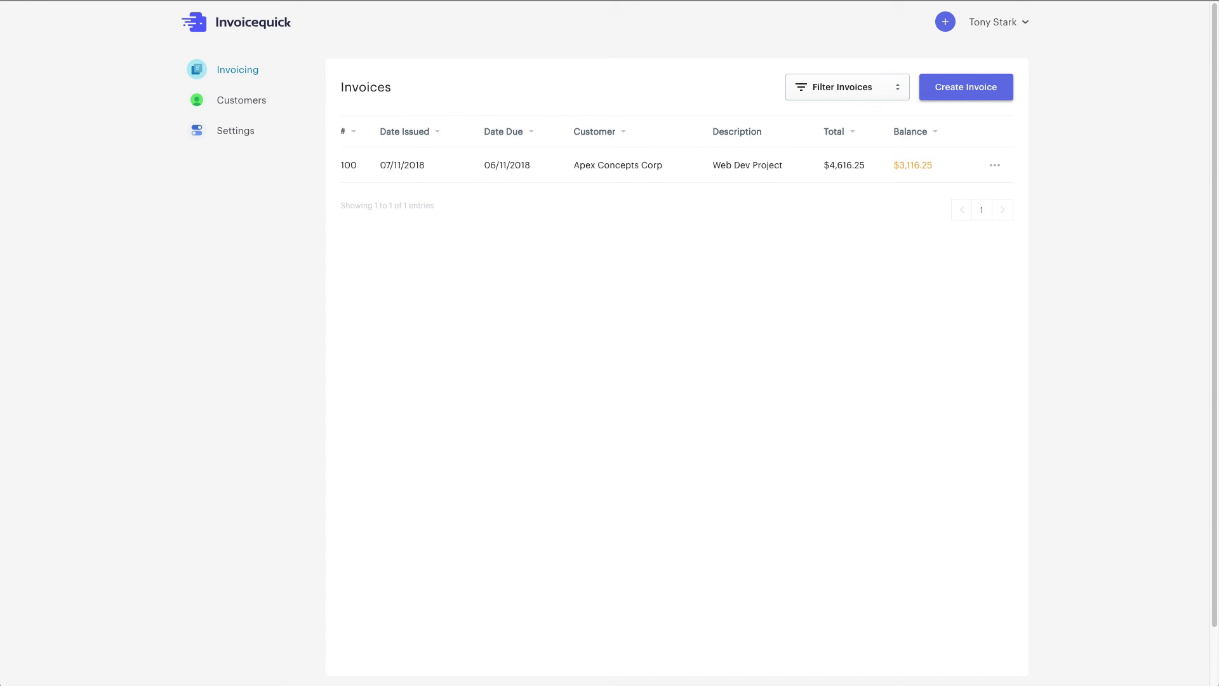
scroll(677, 343, "down", 1)
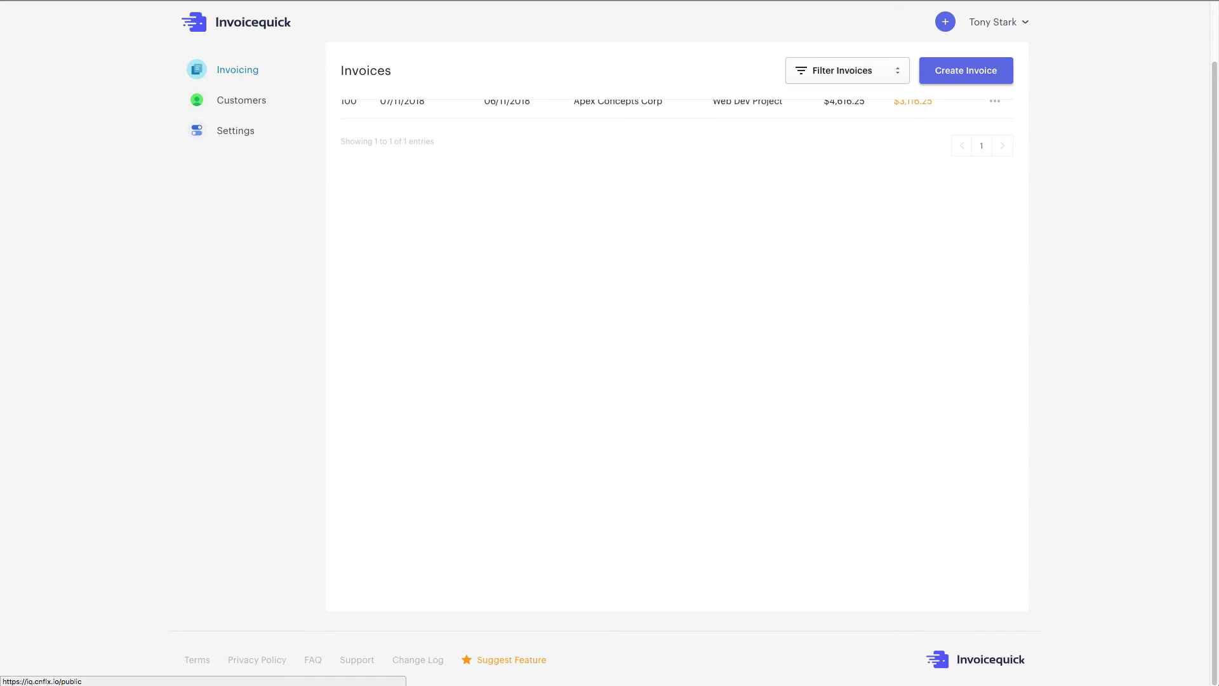
left_click(362, 660)
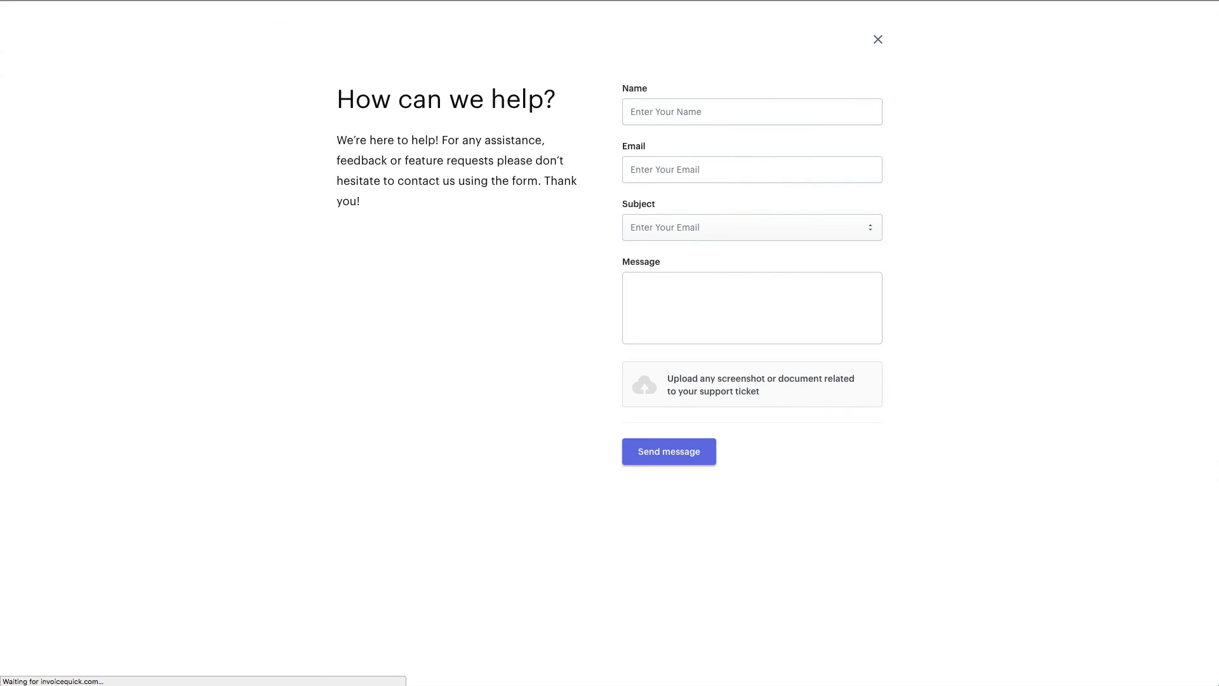